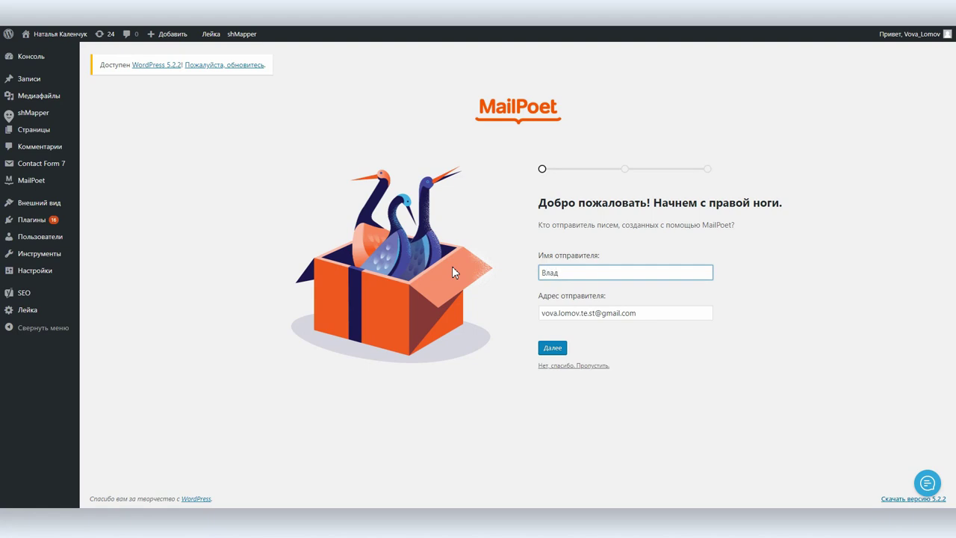
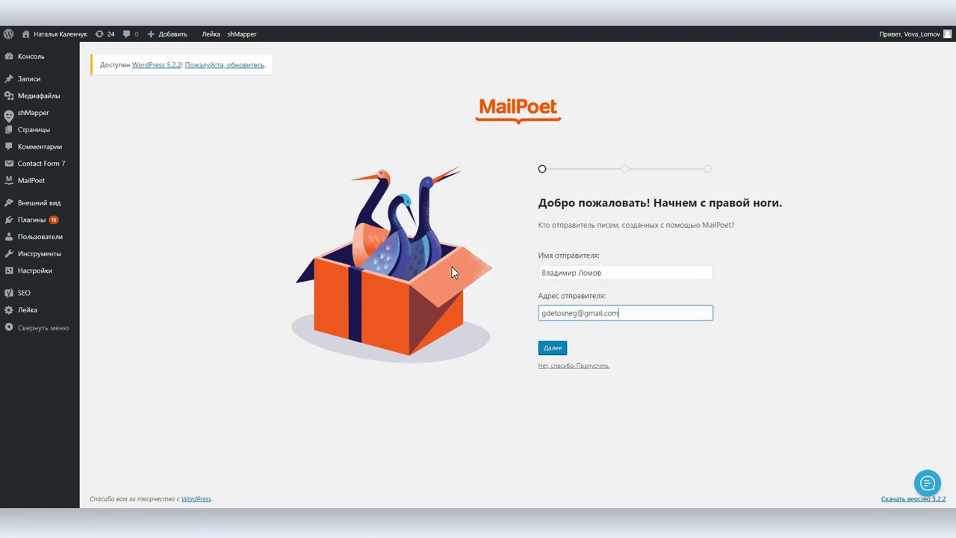
Enter the sender's e-mail, skip the course signup, and allow anonymous tracking to finish setup
{"action": "left_click", "coordinate": [552, 348]}
{"action": "left_click", "coordinate": [555, 334]}
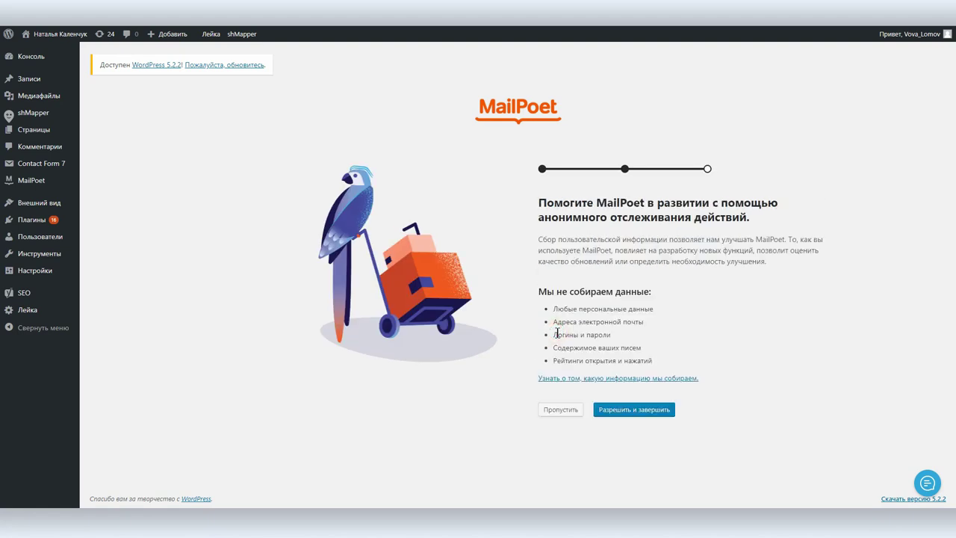
{"action": "left_click", "coordinate": [643, 410]}
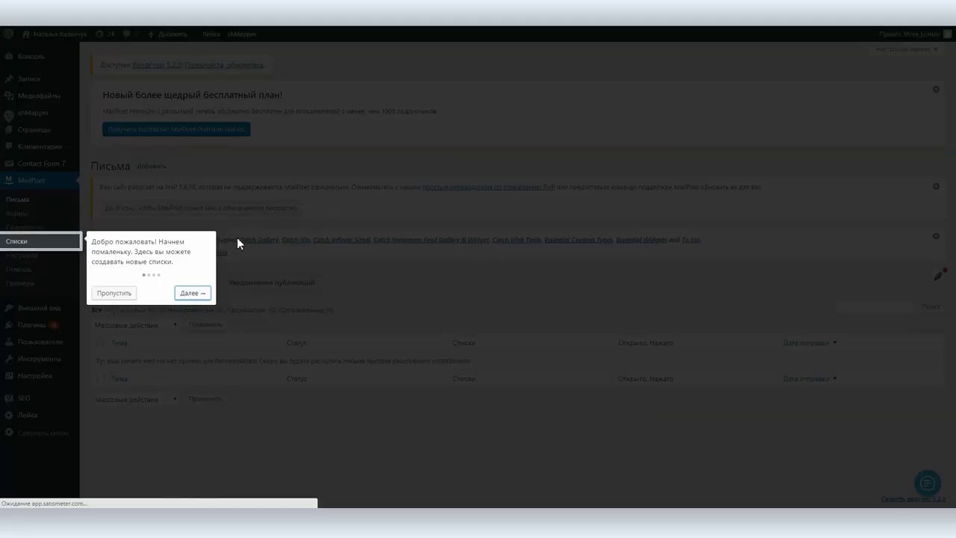
Dismiss the guided tour and go to the MailPoet settings
{"action": "left_click", "coordinate": [185, 293]}
{"action": "left_click", "coordinate": [120, 266]}
{"action": "left_click", "coordinate": [19, 256]}
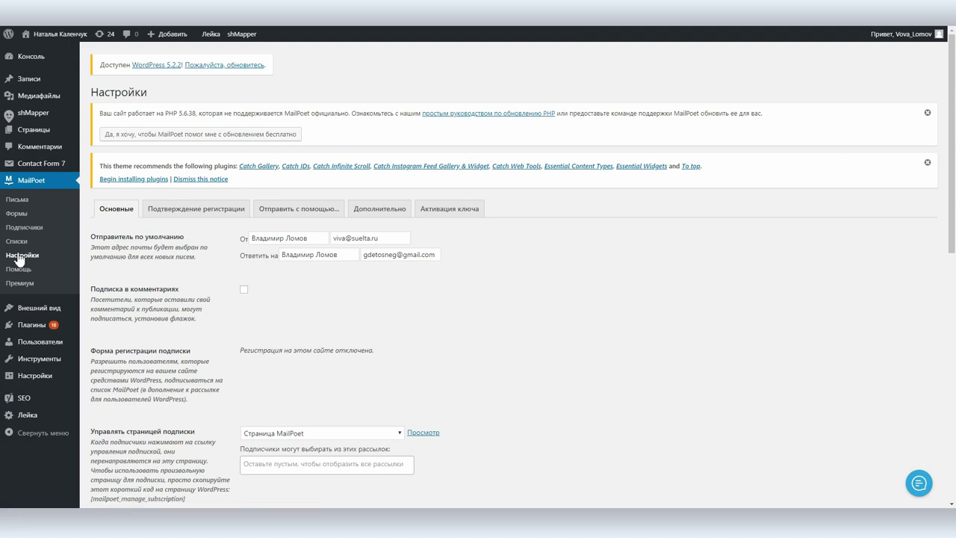
Set the Другое sending method to use the site's own web host, then view the free-plan offer
{"action": "left_click", "coordinate": [281, 214]}
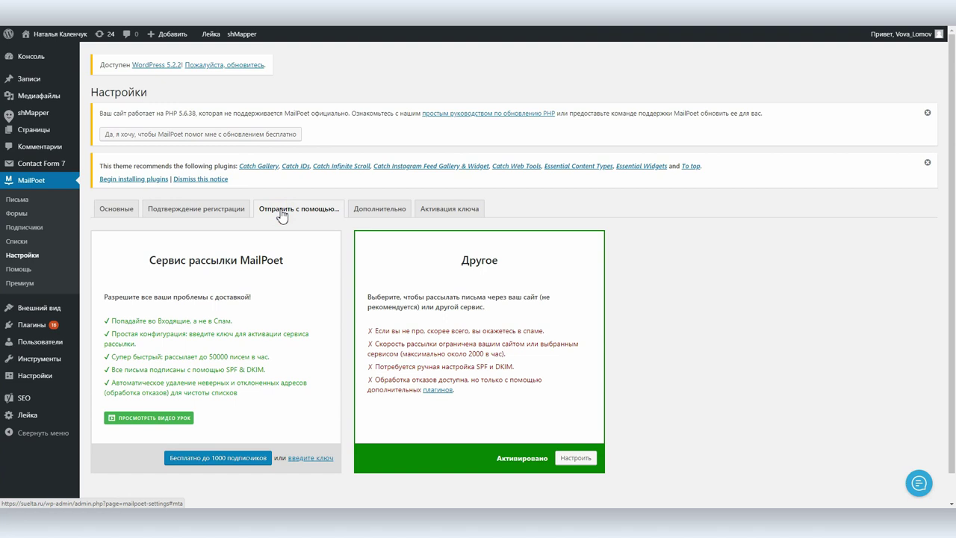
{"action": "scroll", "coordinate": [329, 314], "scroll_direction": "down", "scroll_amount": 1}
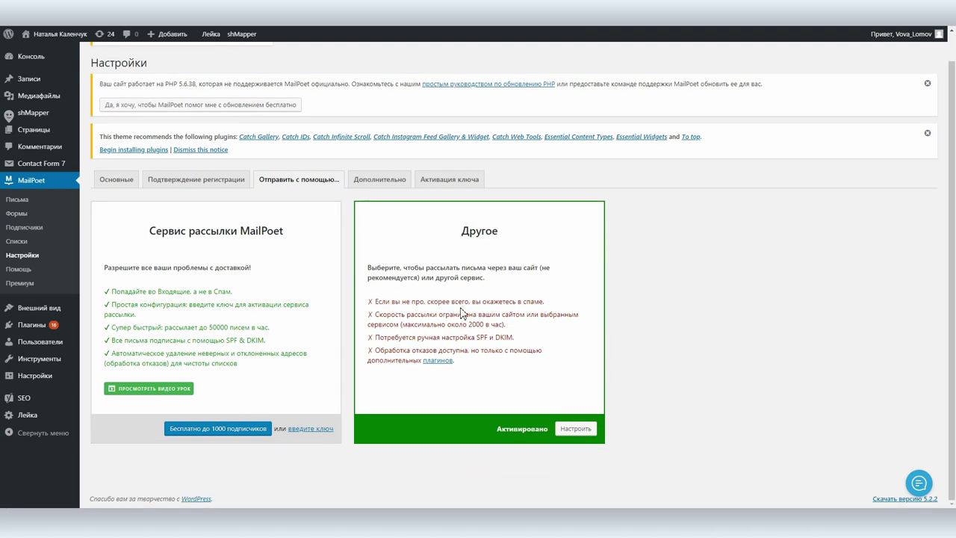
{"action": "left_click", "coordinate": [572, 429]}
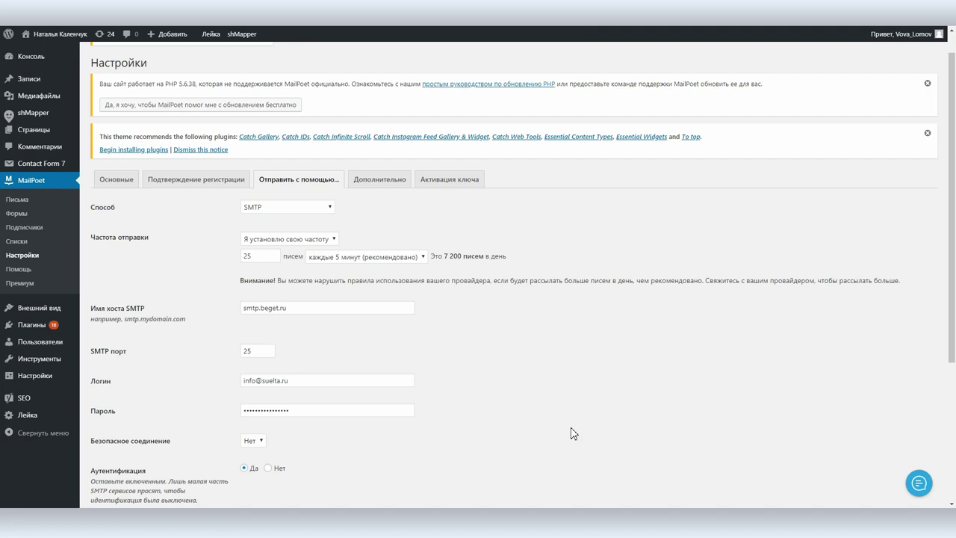
{"action": "left_click", "coordinate": [272, 208]}
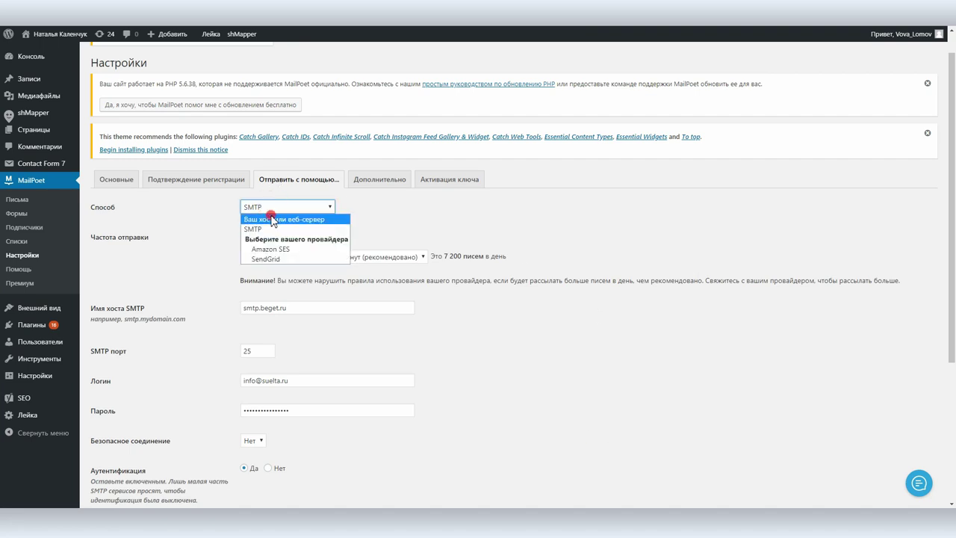
{"action": "left_click", "coordinate": [273, 219]}
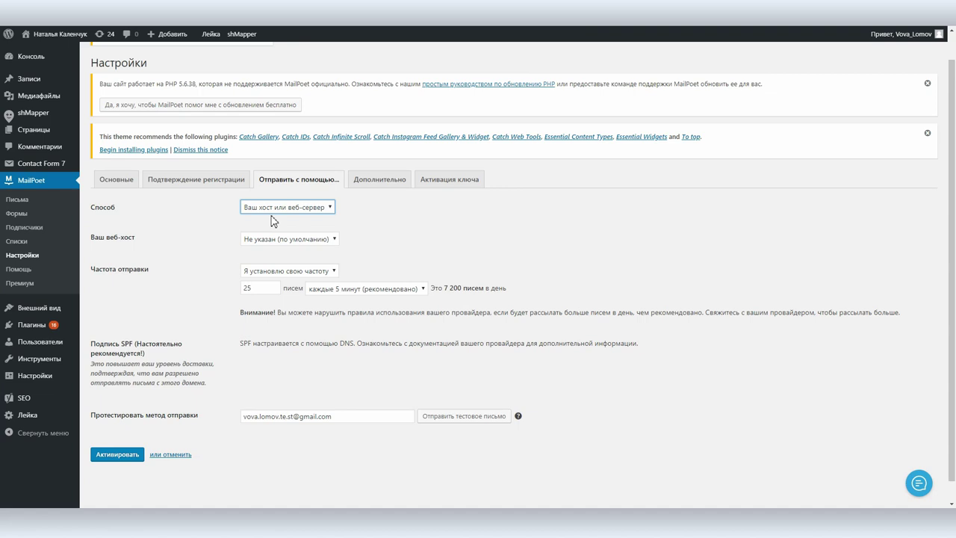
{"action": "left_click", "coordinate": [284, 183]}
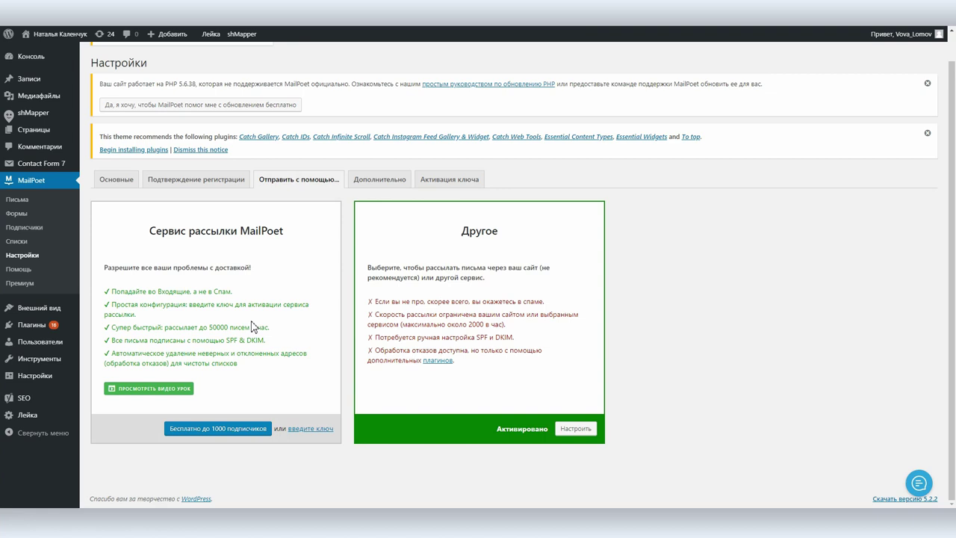
{"action": "left_click", "coordinate": [219, 427]}
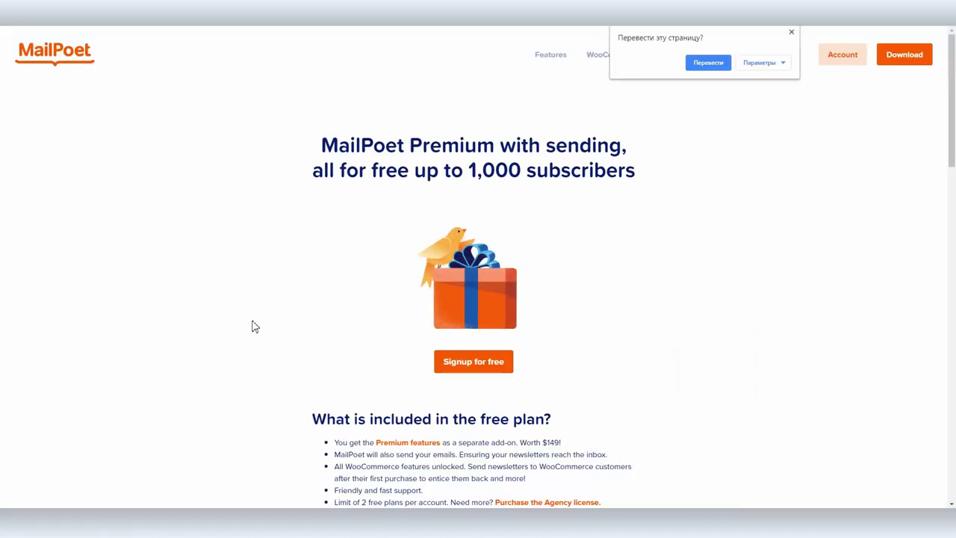
Dismiss the translation offer and begin the free-plan signup with the account e-mail autofilled
{"action": "left_click", "coordinate": [791, 32]}
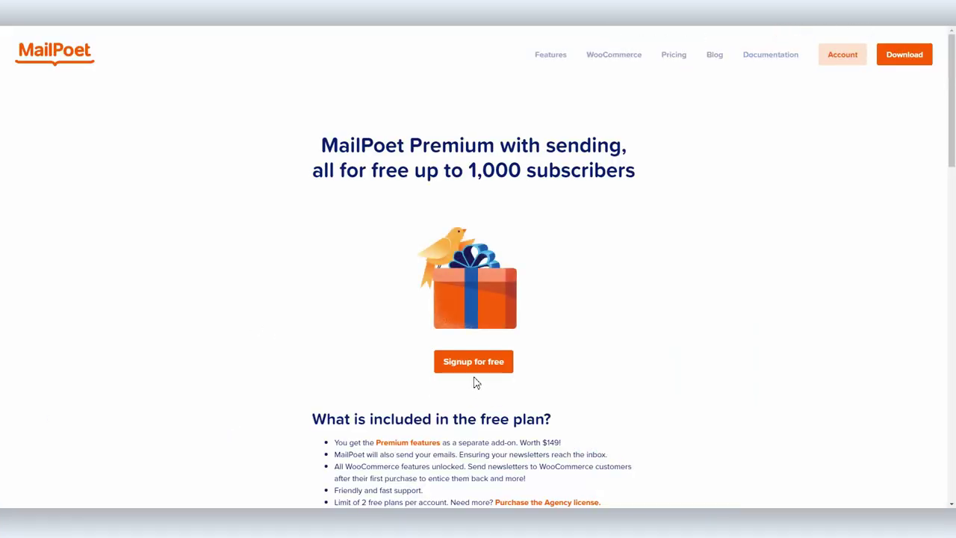
{"action": "left_click", "coordinate": [473, 360]}
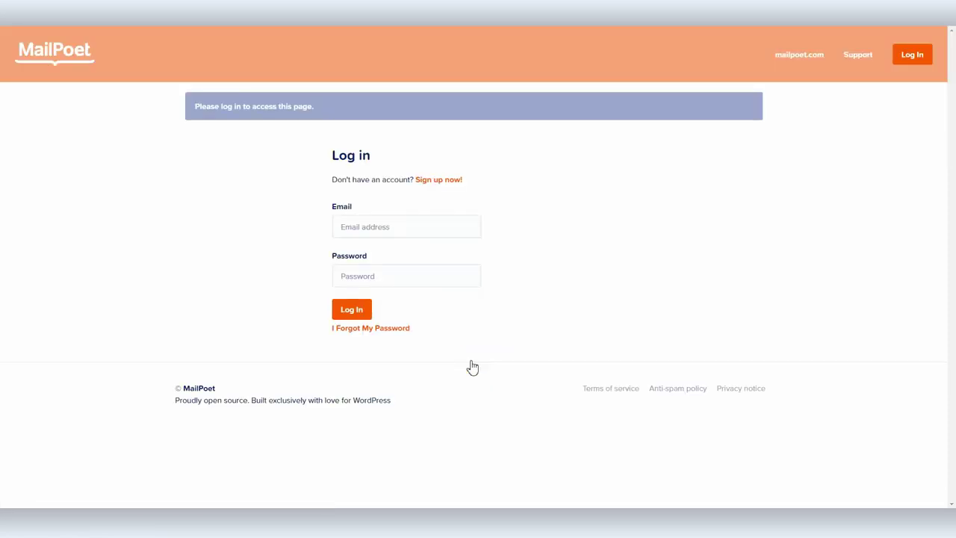
{"action": "left_click", "coordinate": [352, 222]}
{"action": "left_click", "coordinate": [367, 253]}
{"action": "left_click", "coordinate": [387, 276]}
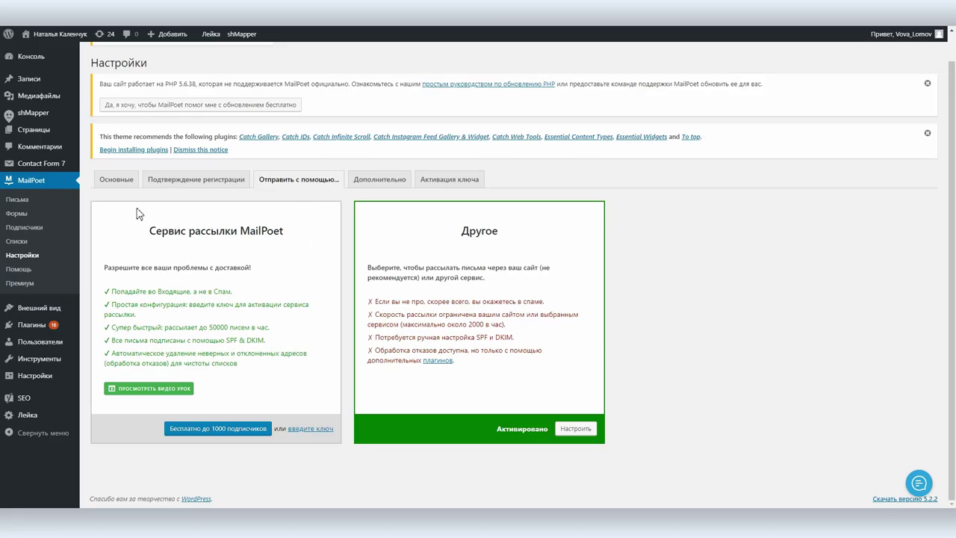
Edit the default sender address on the Основные settings tab
{"action": "left_click", "coordinate": [116, 179]}
{"action": "left_click", "coordinate": [357, 141]}
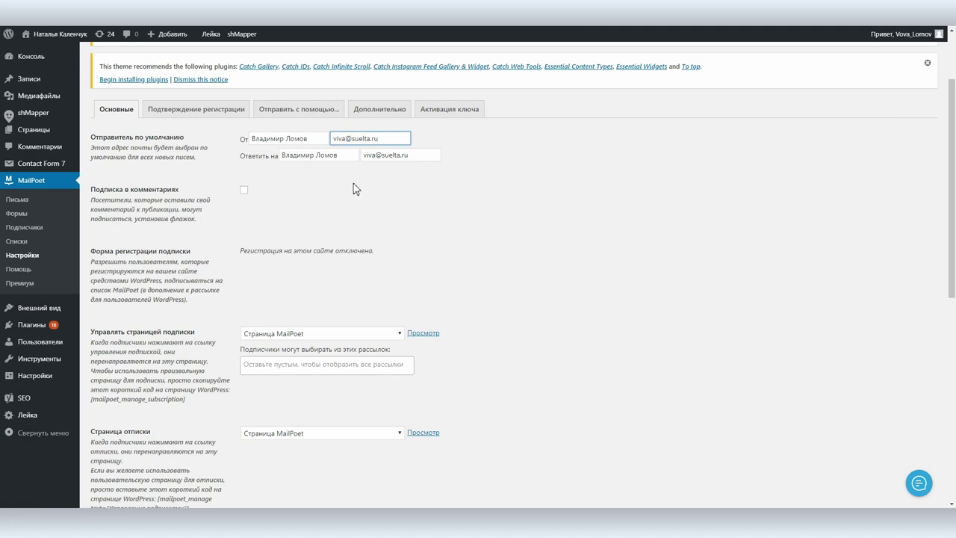
{"action": "left_click", "coordinate": [354, 186]}
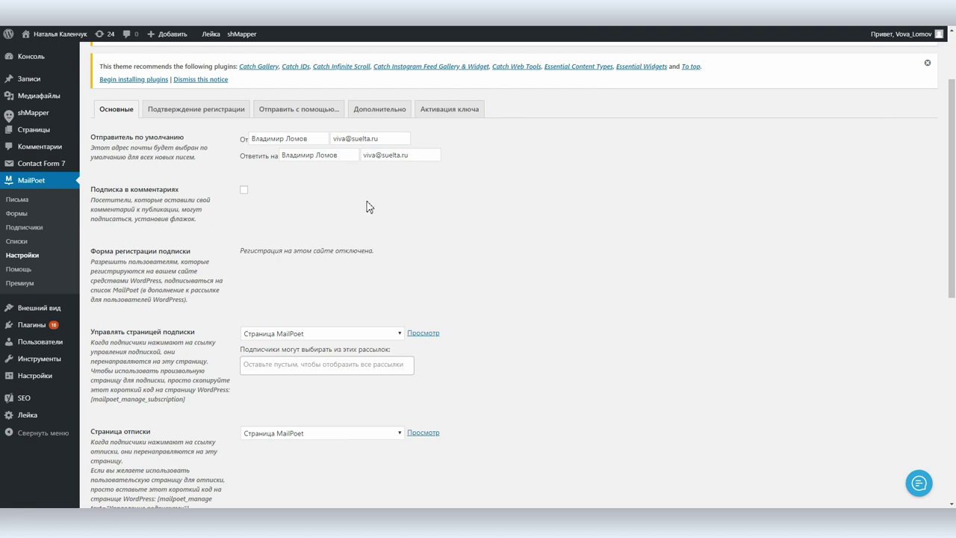
Review the signup confirmation settings, then go to the Forms list
{"action": "left_click", "coordinate": [166, 109]}
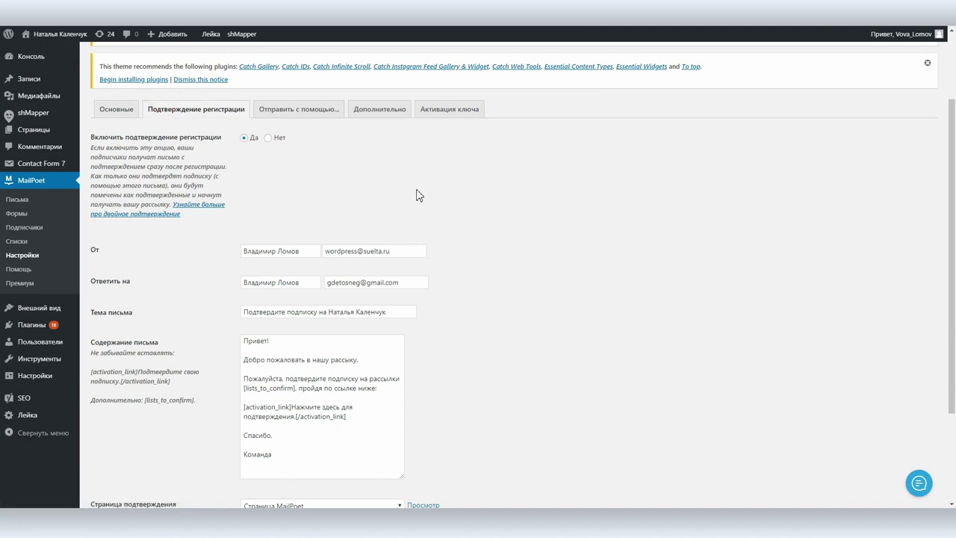
{"action": "scroll", "coordinate": [457, 203], "scroll_direction": "down", "scroll_amount": 2}
{"action": "scroll", "coordinate": [458, 203], "scroll_direction": "up", "scroll_amount": 4}
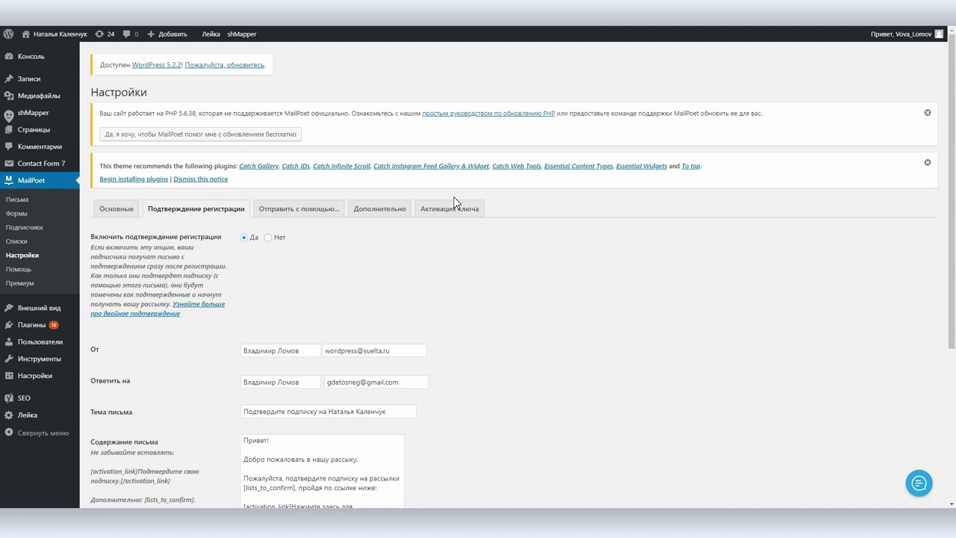
{"action": "left_click", "coordinate": [15, 214]}
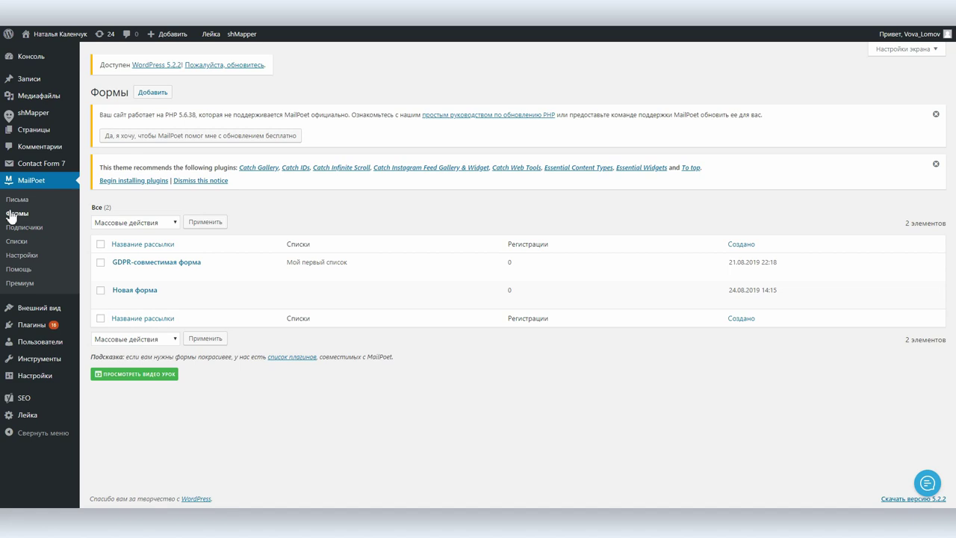
Browse the subscriber import options, including file upload, then begin adding a new subscriber
{"action": "left_click", "coordinate": [22, 228]}
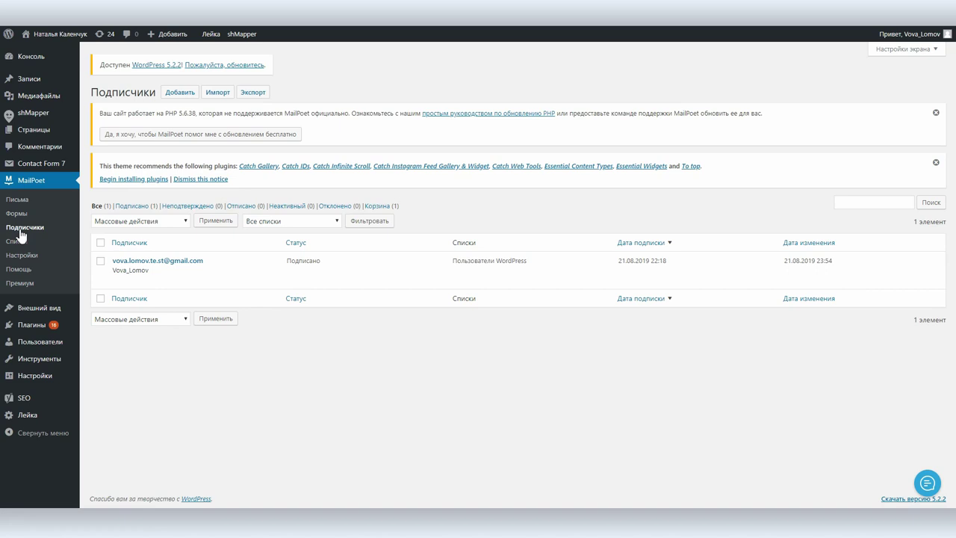
{"action": "left_click", "coordinate": [216, 94]}
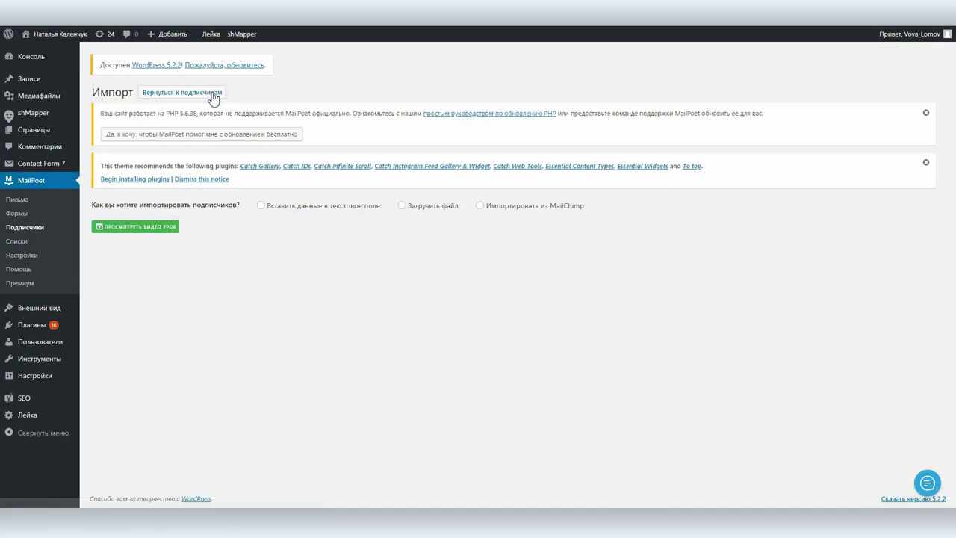
{"action": "left_click", "coordinate": [411, 206]}
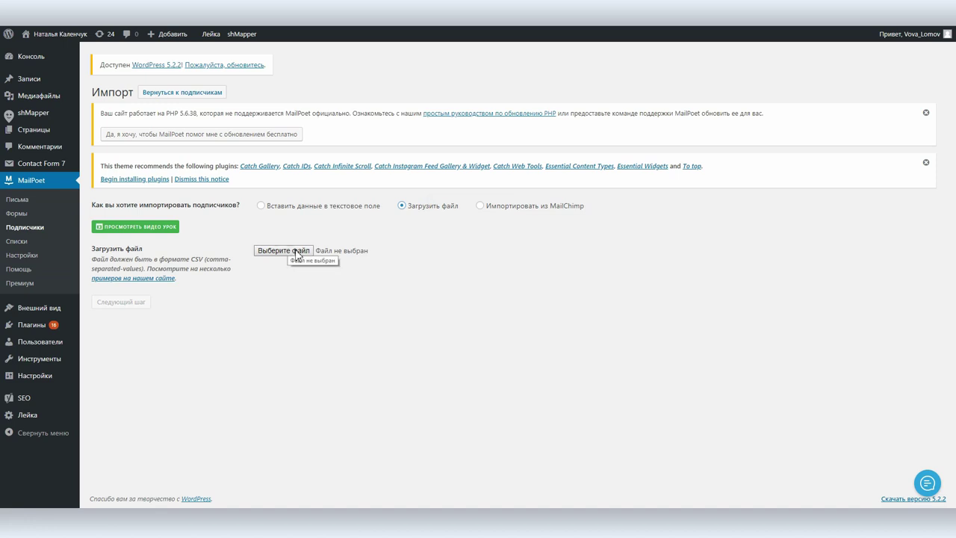
{"action": "left_click", "coordinate": [41, 230]}
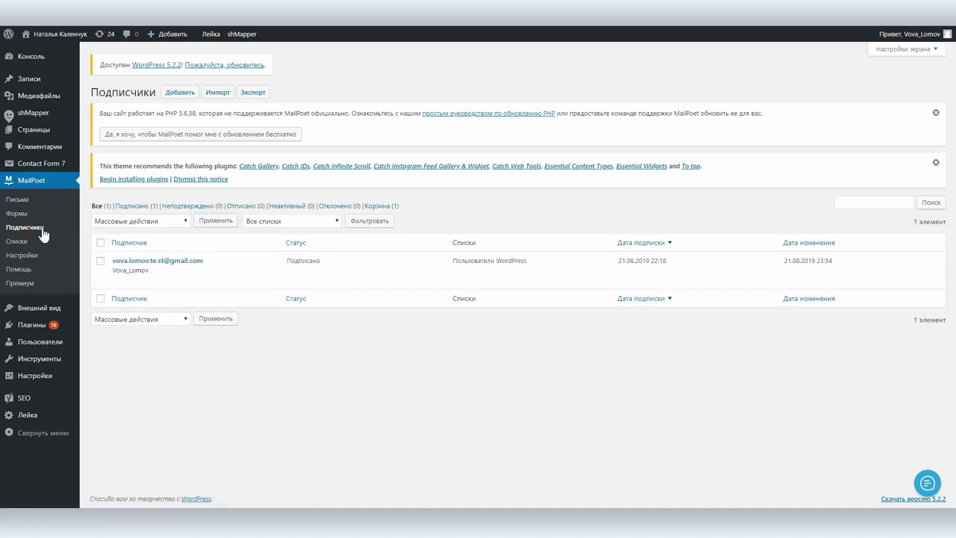
{"action": "left_click", "coordinate": [177, 93]}
Fill in the subscriber's e-mail from suggestions and enter their first and last name
{"action": "left_click", "coordinate": [231, 118]}
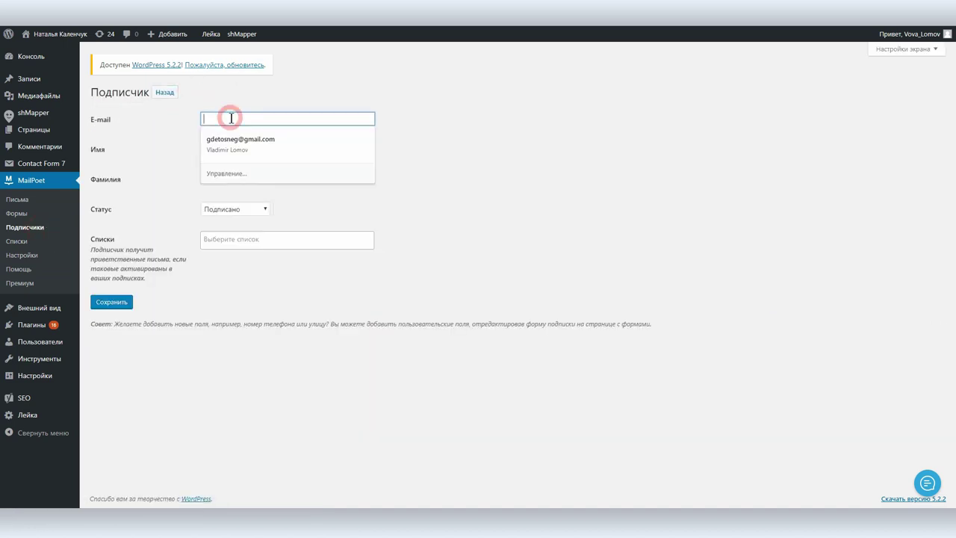
{"action": "left_click", "coordinate": [235, 140]}
{"action": "double_click", "coordinate": [232, 148]}
{"action": "key", "text": "Tab"}
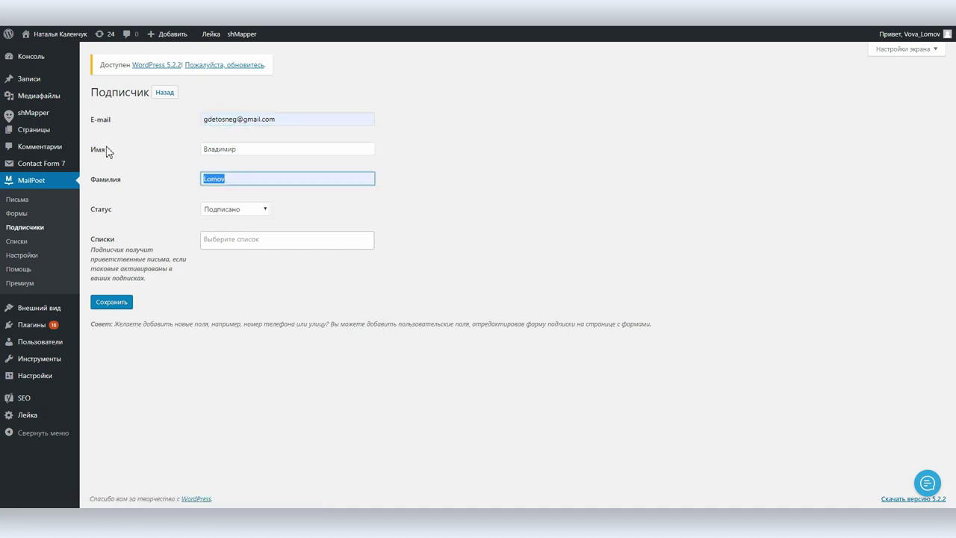
Keep status Подписано, add the subscriber to Мой первый список, save, and open Lists
{"action": "left_click", "coordinate": [225, 210]}
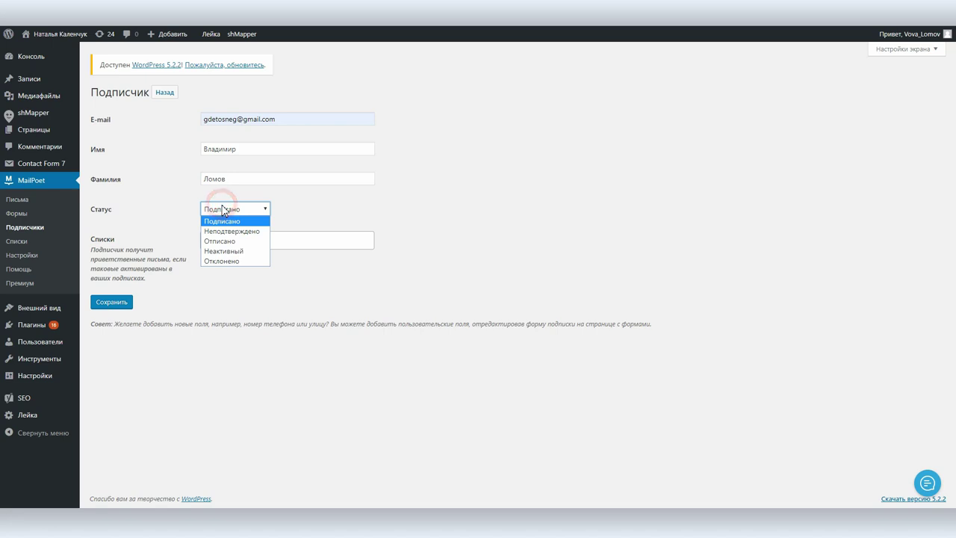
{"action": "left_click", "coordinate": [223, 221]}
{"action": "left_click", "coordinate": [300, 236]}
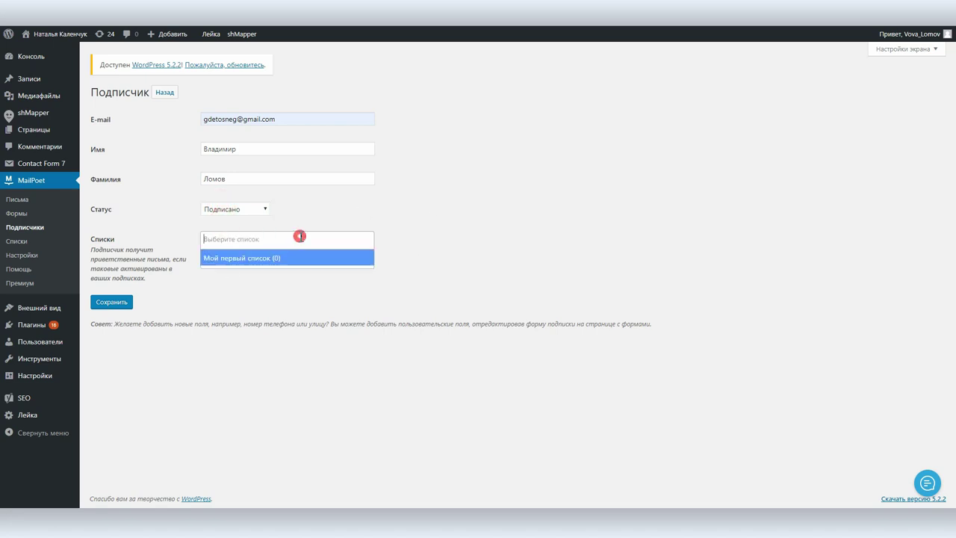
{"action": "left_click", "coordinate": [259, 258]}
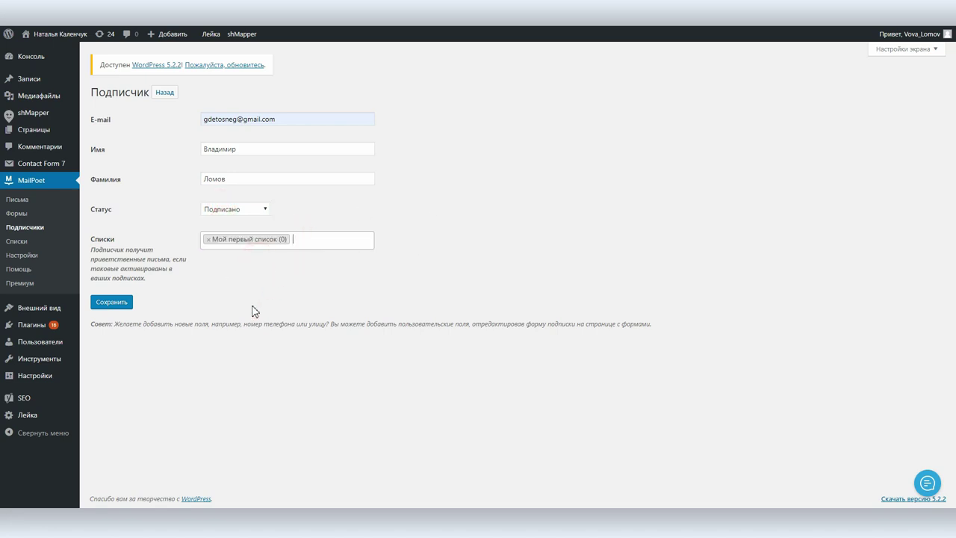
{"action": "left_click", "coordinate": [107, 303]}
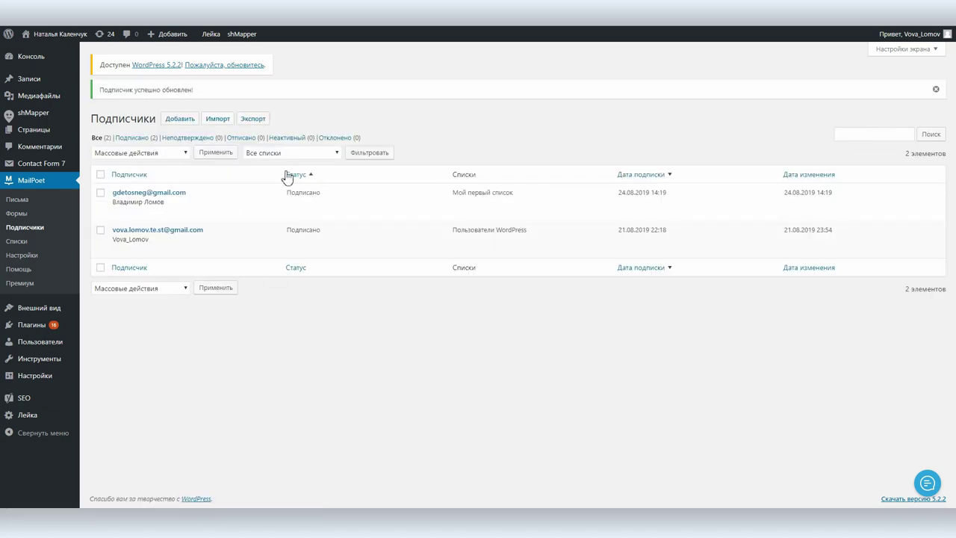
{"action": "left_click", "coordinate": [21, 242]}
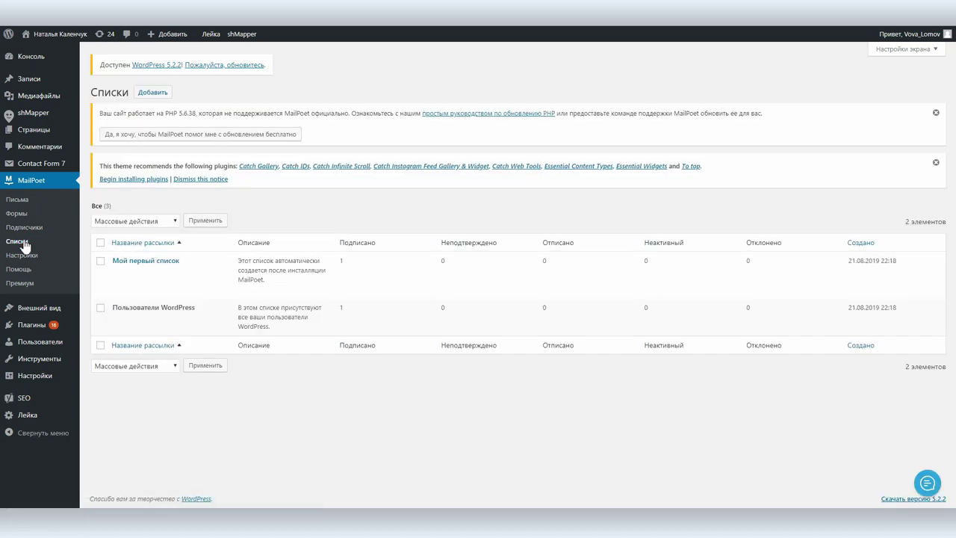
Create a mailing list named 'Подписавшиеся на регулярные обновления'
{"action": "left_click", "coordinate": [152, 92]}
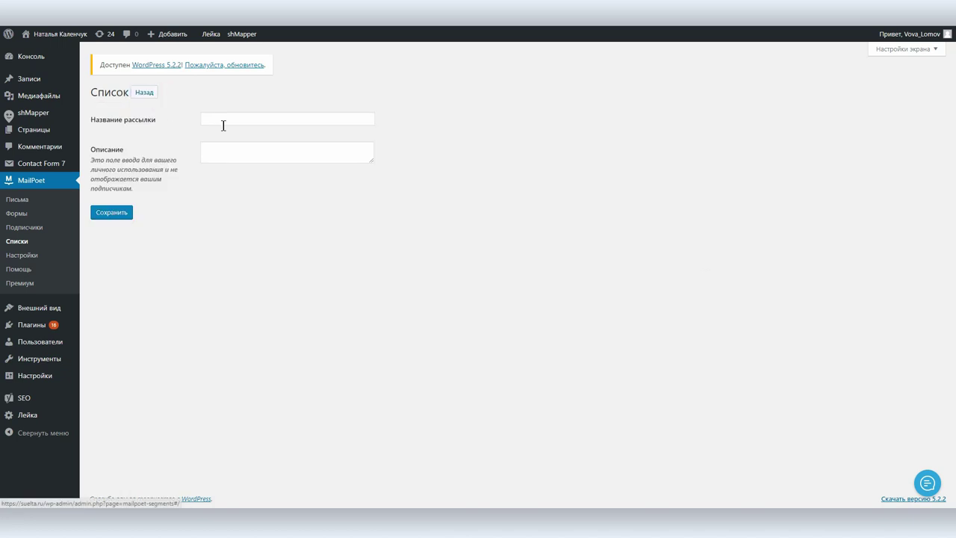
{"action": "left_click", "coordinate": [222, 120]}
{"action": "type", "text": "Подписавшиеся на регулярные обновления"}
{"action": "key", "text": "Tab"}
{"action": "left_click", "coordinate": [109, 213]}
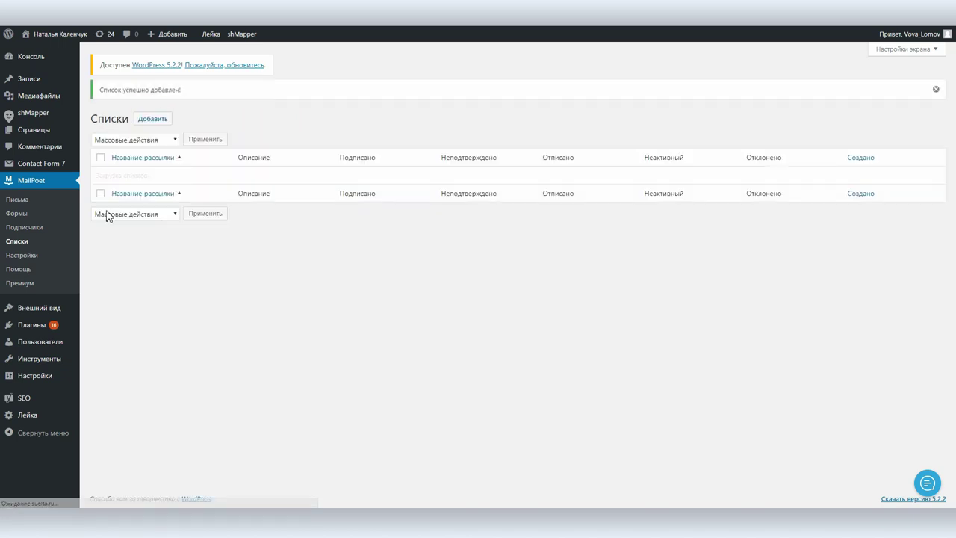
Move the subscriber from Мой первый список to the new list, then start a new email
{"action": "left_click", "coordinate": [21, 226]}
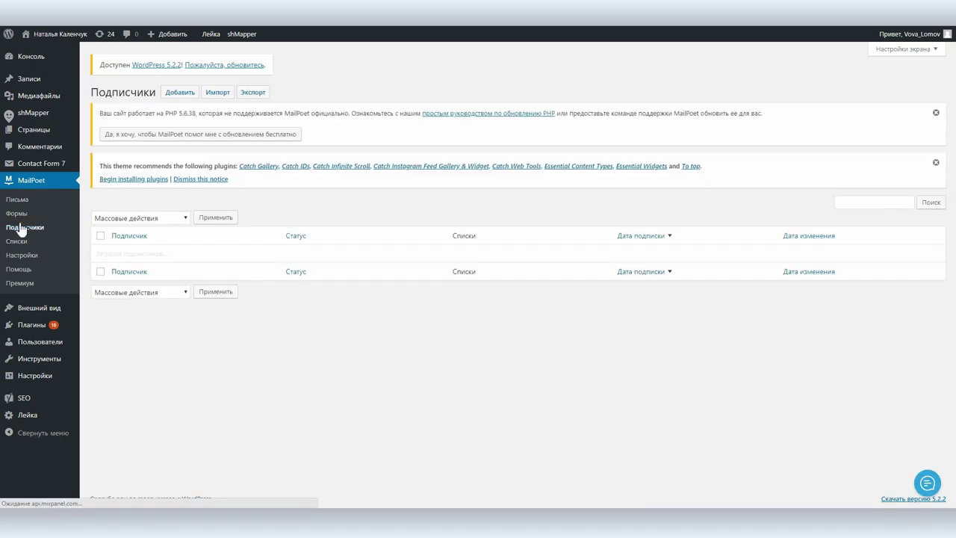
{"action": "left_click", "coordinate": [124, 279]}
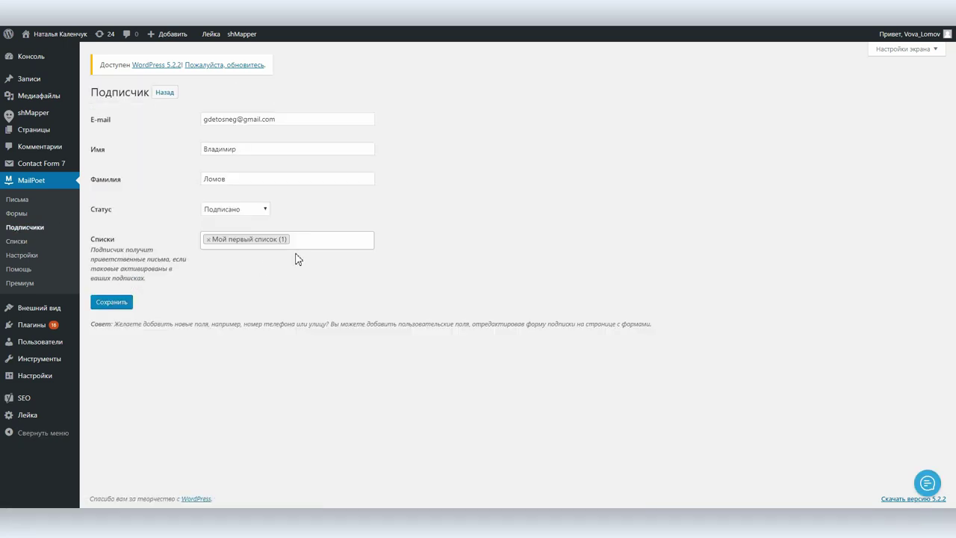
{"action": "left_click", "coordinate": [304, 243]}
{"action": "left_click", "coordinate": [274, 261]}
{"action": "left_click", "coordinate": [208, 239]}
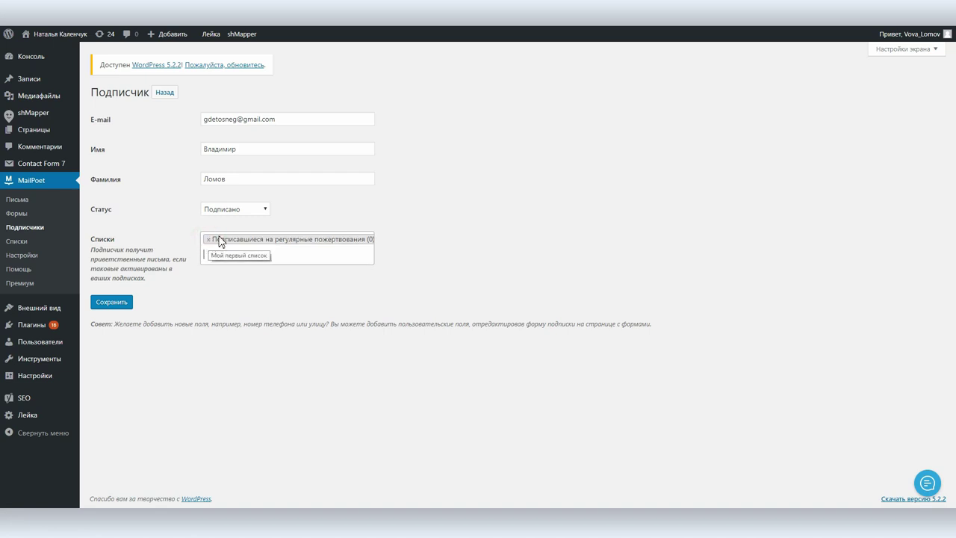
{"action": "left_click", "coordinate": [106, 302]}
{"action": "left_click", "coordinate": [33, 202]}
{"action": "left_click", "coordinate": [152, 167]}
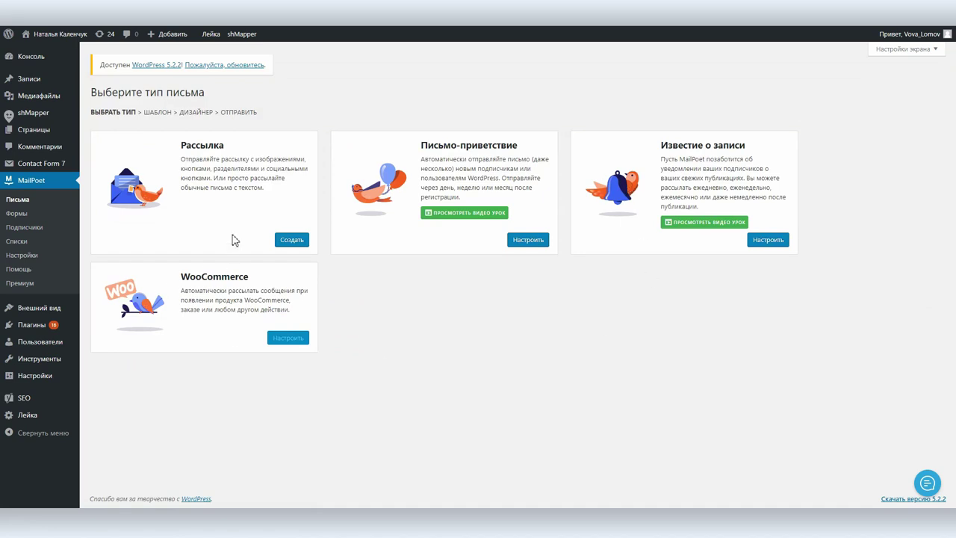
Start a Рассылка newsletter and preview the Мейкап блог and fashion shop templates
{"action": "left_click", "coordinate": [291, 240]}
{"action": "scroll", "coordinate": [503, 284], "scroll_direction": "down", "scroll_amount": 1}
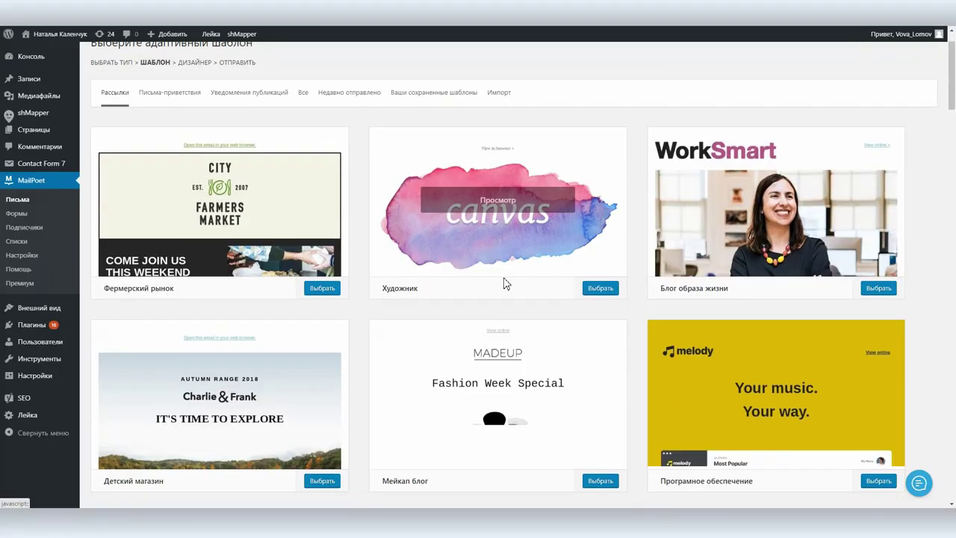
{"action": "scroll", "coordinate": [502, 284], "scroll_direction": "down", "scroll_amount": 6}
{"action": "scroll", "coordinate": [500, 283], "scroll_direction": "up", "scroll_amount": 3}
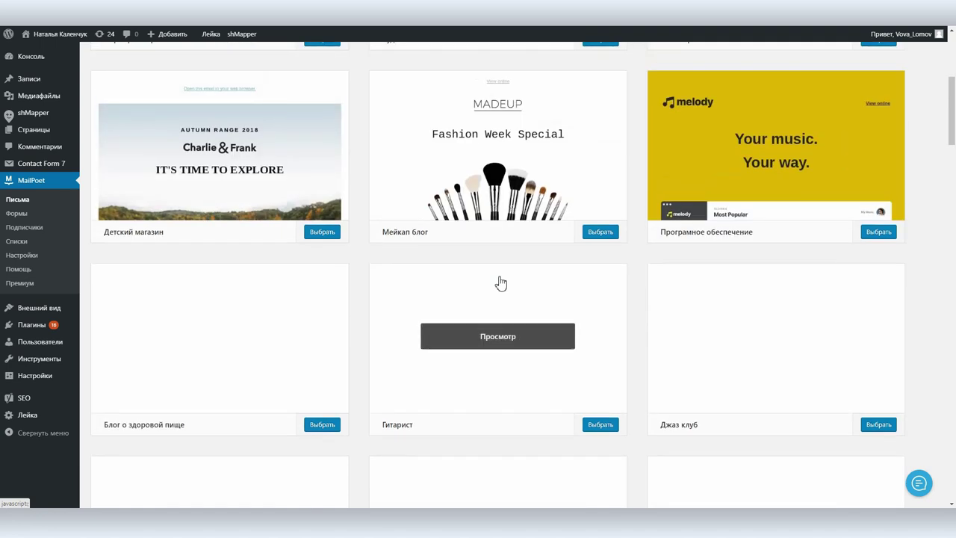
{"action": "left_click", "coordinate": [498, 144]}
{"action": "scroll", "coordinate": [490, 284], "scroll_direction": "down", "scroll_amount": 2}
{"action": "scroll", "coordinate": [534, 220], "scroll_direction": "up", "scroll_amount": 1}
{"action": "left_click", "coordinate": [643, 67]}
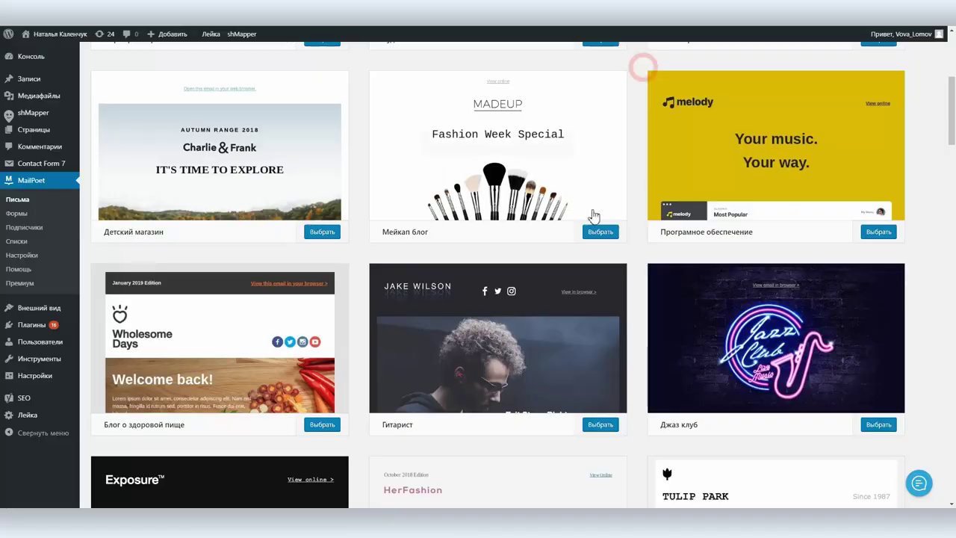
{"action": "scroll", "coordinate": [572, 259], "scroll_direction": "down", "scroll_amount": 4}
{"action": "scroll", "coordinate": [572, 254], "scroll_direction": "up", "scroll_amount": 1}
{"action": "left_click", "coordinate": [499, 239]}
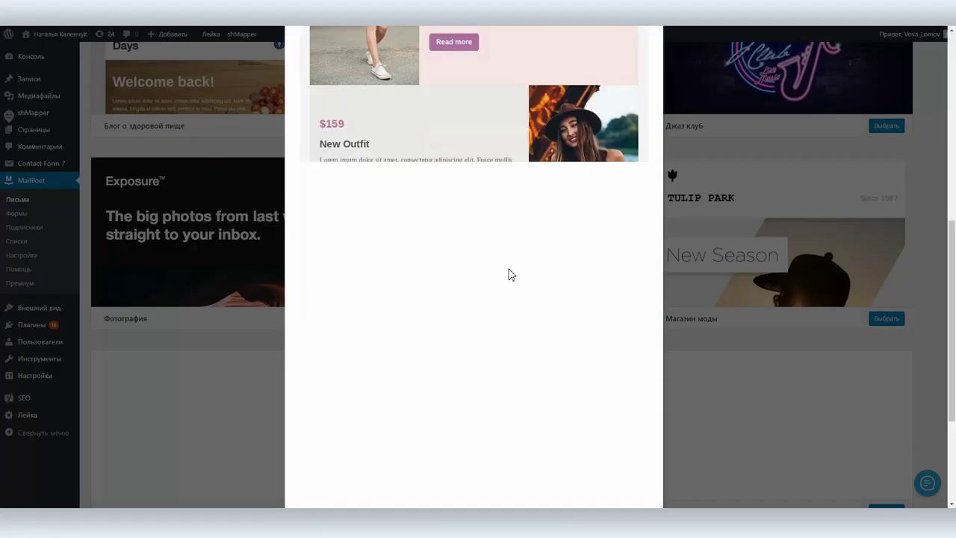
{"action": "scroll", "coordinate": [510, 273], "scroll_direction": "up", "scroll_amount": 3}
{"action": "key", "text": "Escape"}
Preview the Просто текст template and choose it
{"action": "scroll", "coordinate": [550, 204], "scroll_direction": "down", "scroll_amount": 5}
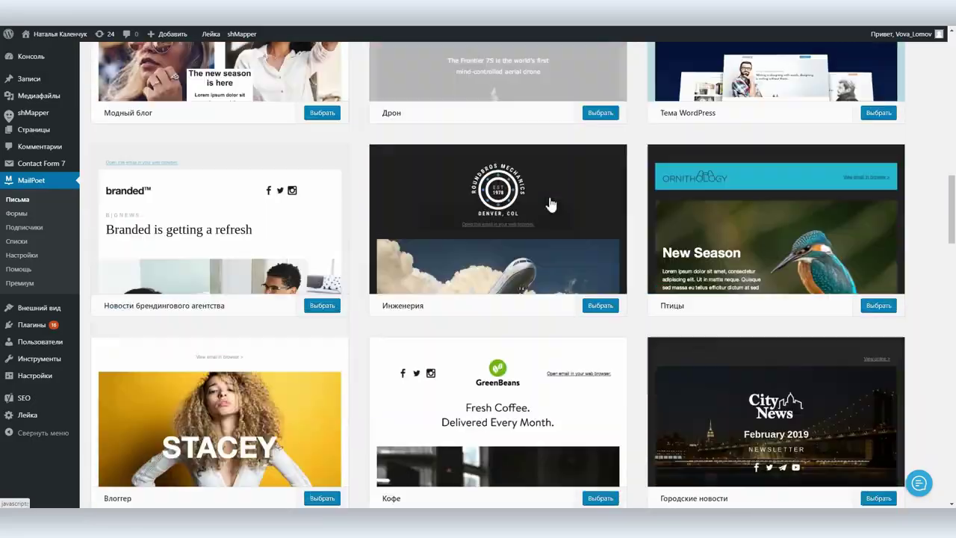
{"action": "scroll", "coordinate": [549, 201], "scroll_direction": "down", "scroll_amount": 15}
{"action": "left_click", "coordinate": [770, 162]}
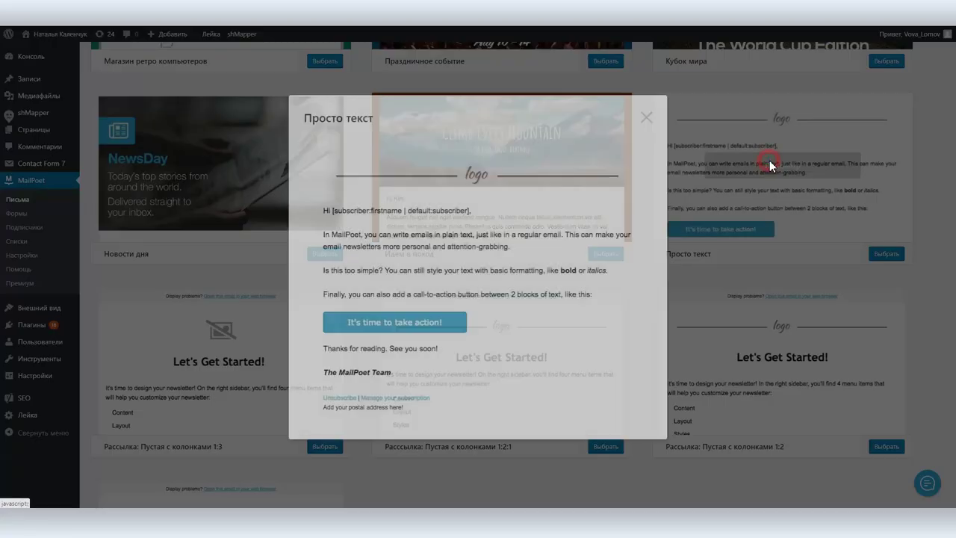
{"action": "left_click", "coordinate": [647, 119]}
{"action": "left_click", "coordinate": [875, 255]}
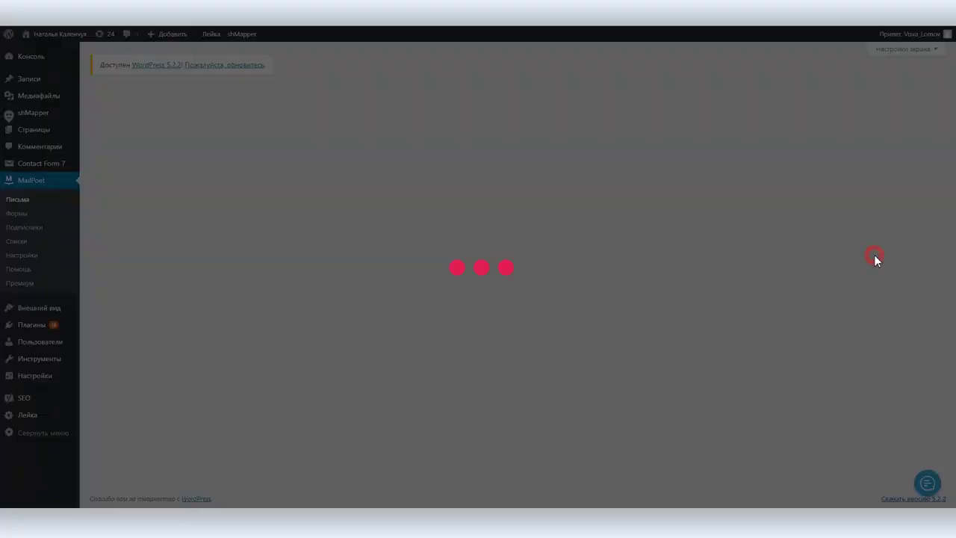
Set the email subject to 'Приветствие'
{"action": "left_click", "coordinate": [133, 206]}
{"action": "double_click", "coordinate": [150, 202]}
{"action": "type", "text": "Приветствие"}
{"action": "left_click", "coordinate": [154, 267]}
Delete the intro paragraph about writing plain-text emails
{"action": "scroll", "coordinate": [157, 274], "scroll_direction": "down", "scroll_amount": 1}
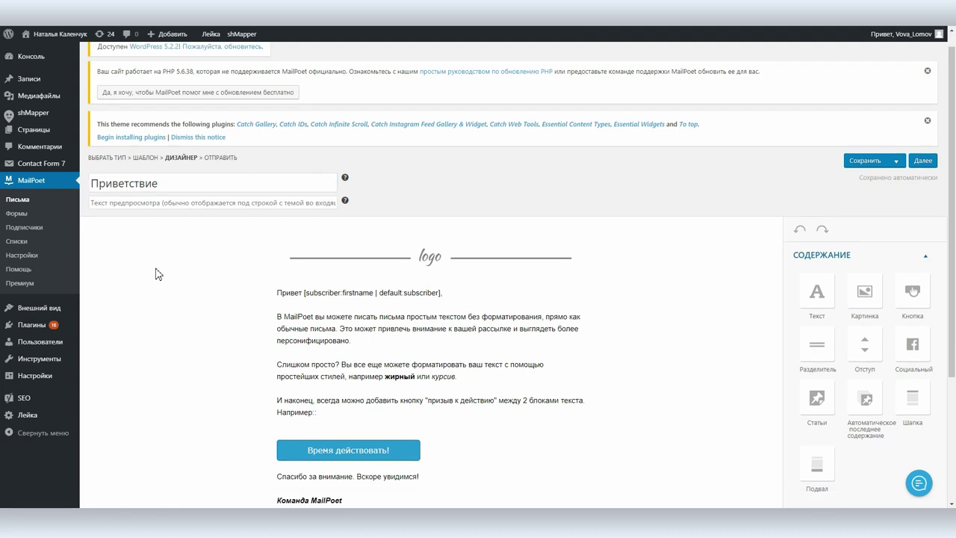
{"action": "scroll", "coordinate": [157, 274], "scroll_direction": "down", "scroll_amount": 3}
{"action": "left_click", "coordinate": [350, 163]}
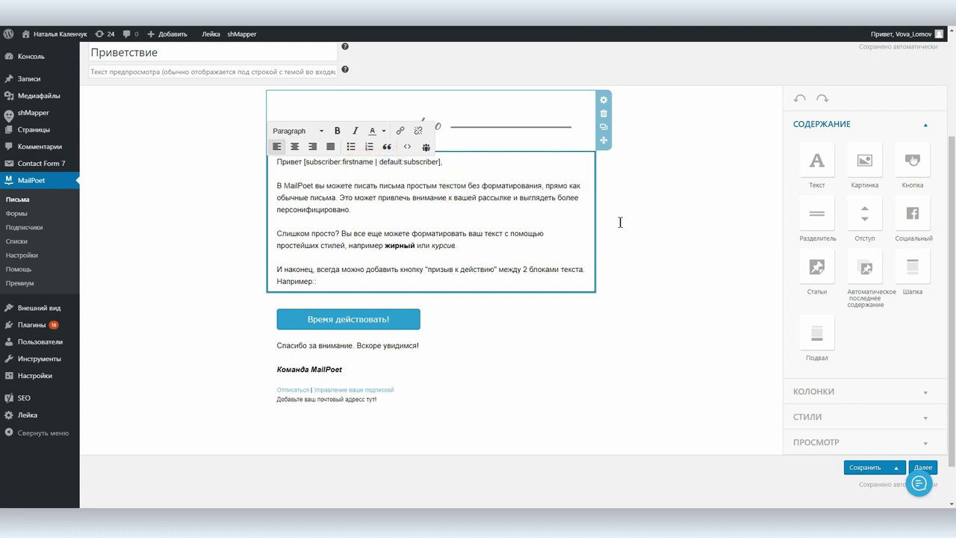
{"action": "left_click", "coordinate": [694, 224]}
{"action": "triple_click", "coordinate": [369, 193]}
{"action": "key", "text": "Delete"}
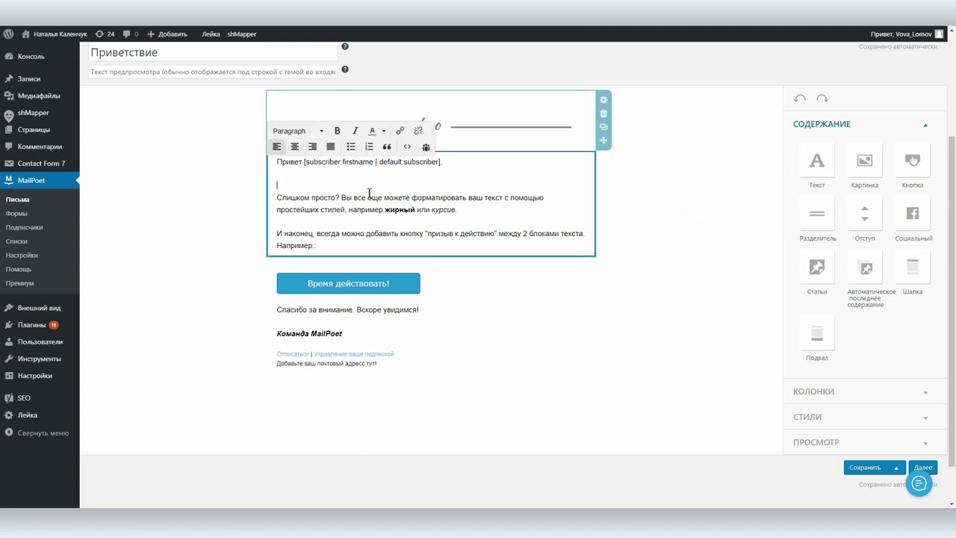
{"action": "key", "text": "Delete"}
Remove the button and sign-off section and drop an image block below the Например text
{"action": "left_click", "coordinate": [603, 367]}
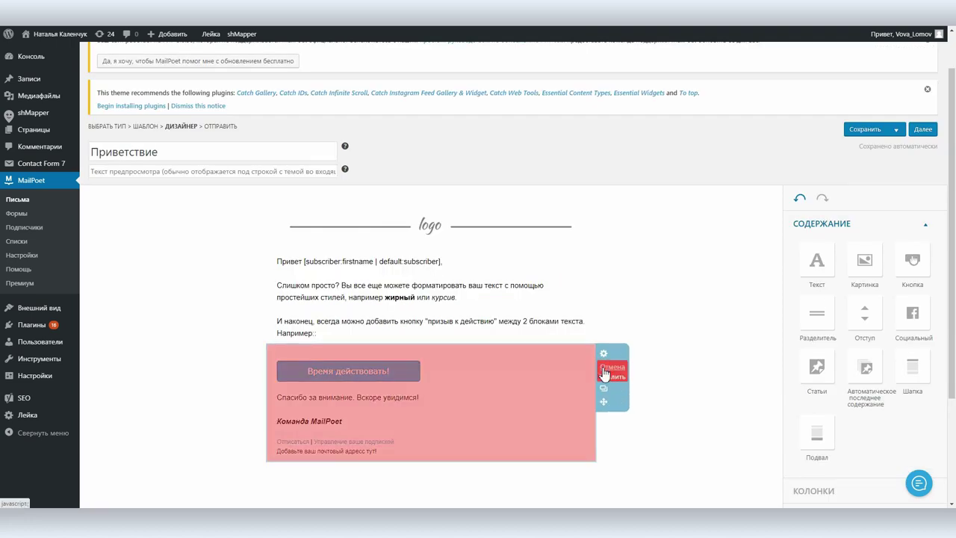
{"action": "left_click", "coordinate": [611, 381]}
{"action": "left_click_drag", "start_coordinate": [851, 265], "coordinate": [382, 340]}
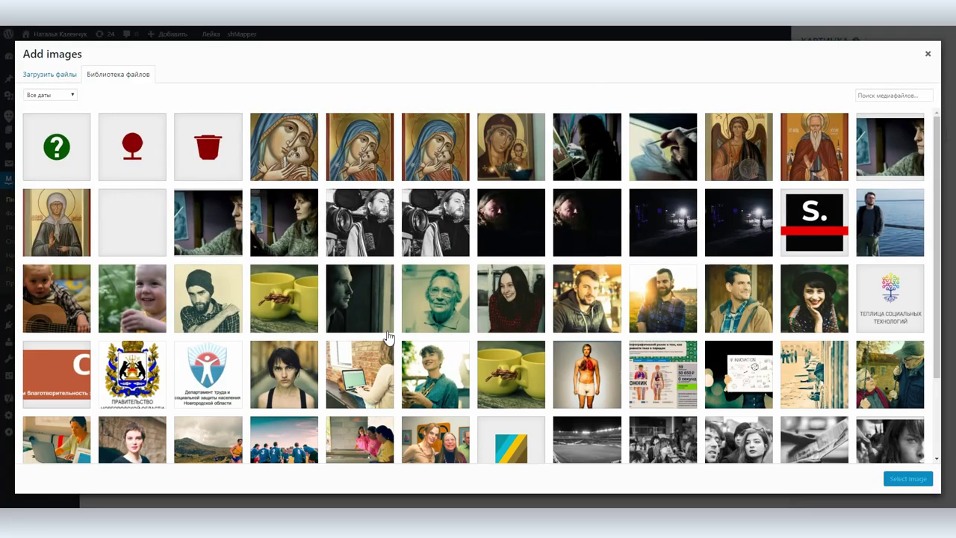
Insert the black-and-white cameraman photo below the text
{"action": "left_click", "coordinate": [429, 221]}
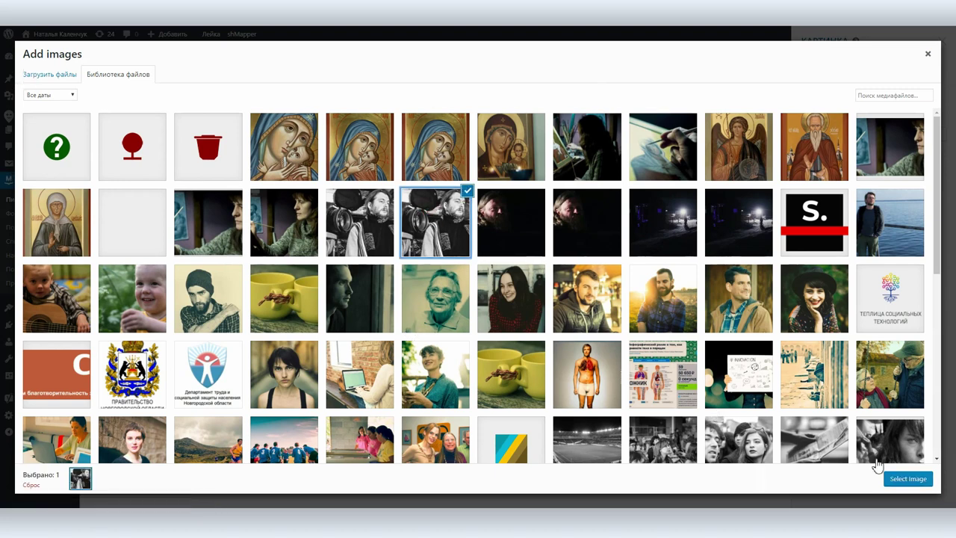
{"action": "left_click", "coordinate": [900, 478]}
{"action": "scroll", "coordinate": [702, 389], "scroll_direction": "down", "scroll_amount": 3}
{"action": "left_click", "coordinate": [683, 366]}
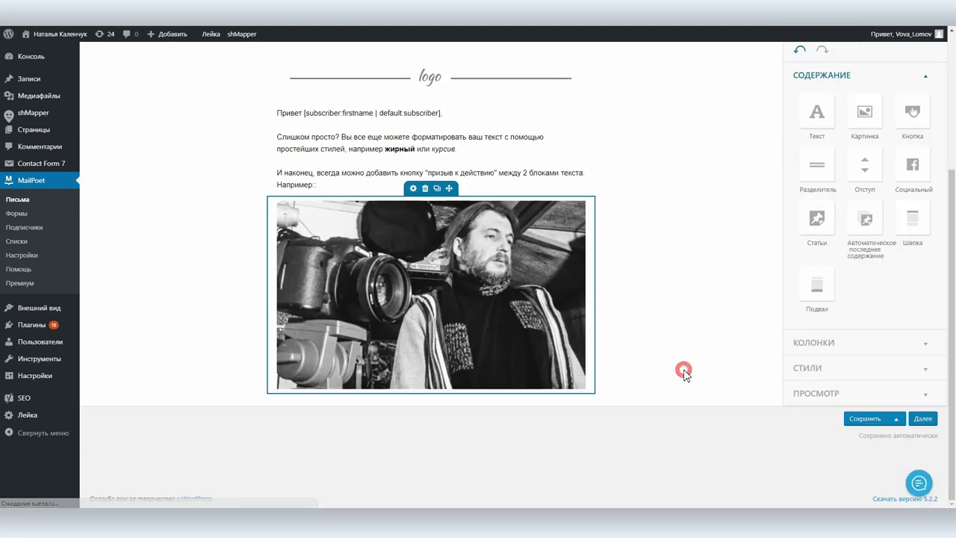
Add a divider line below the photo
{"action": "left_click_drag", "start_coordinate": [817, 166], "coordinate": [635, 389]}
{"action": "left_click_drag", "start_coordinate": [461, 397], "coordinate": [461, 467]}
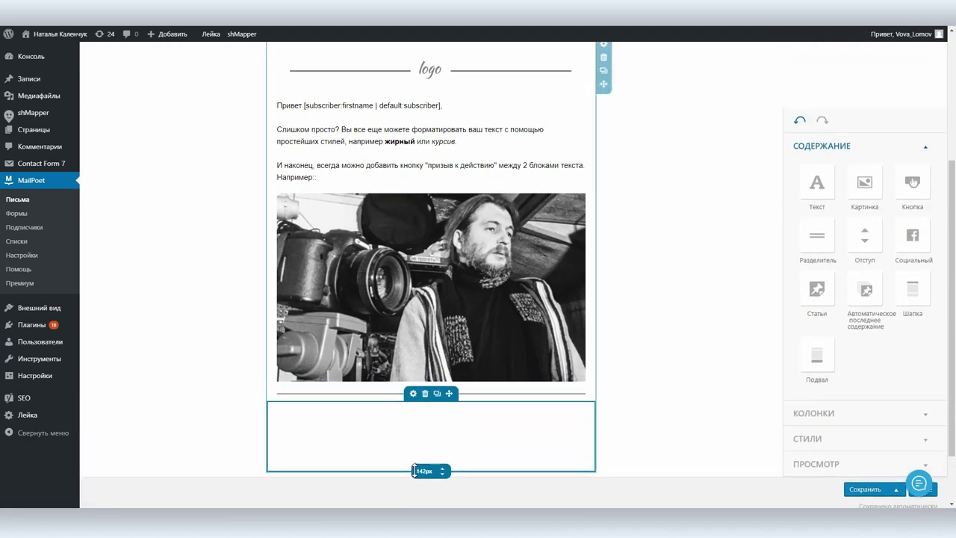
{"action": "scroll", "coordinate": [736, 367], "scroll_direction": "down", "scroll_amount": 1}
Add a 288 px wide 'Подпишитесь на рассылку' button below the divider
{"action": "left_click_drag", "start_coordinate": [899, 103], "coordinate": [422, 409]}
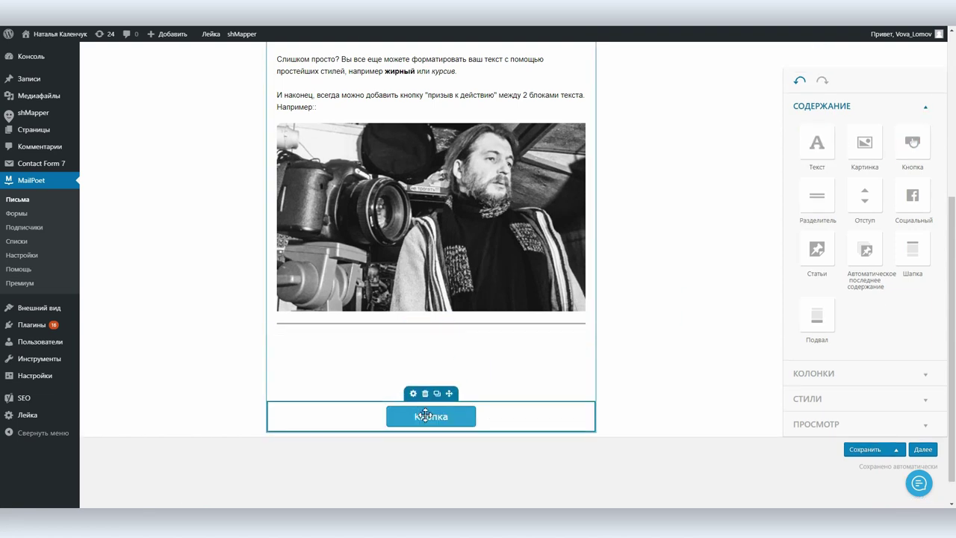
{"action": "double_click", "coordinate": [803, 77]}
{"action": "type", "text": "Подпишитесь на рассылку"}
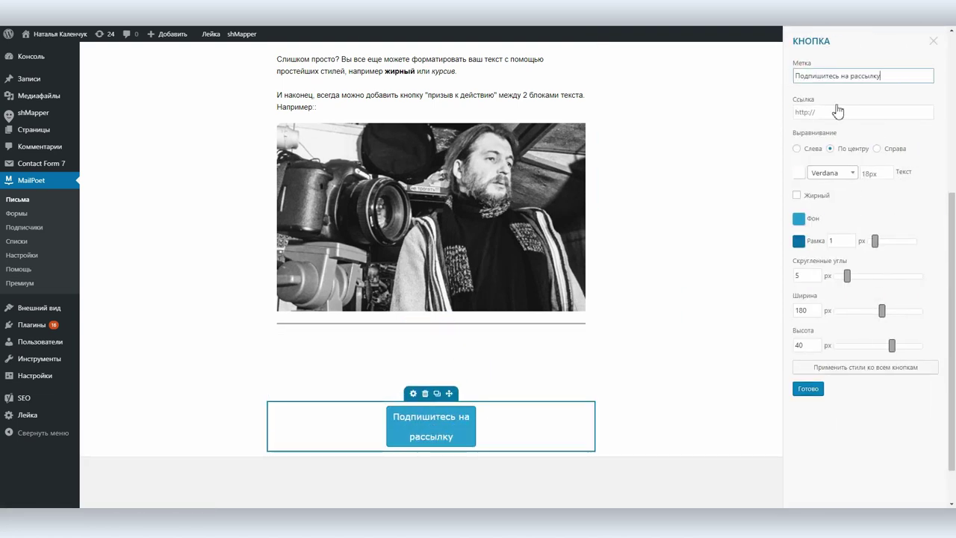
{"action": "left_click", "coordinate": [837, 111]}
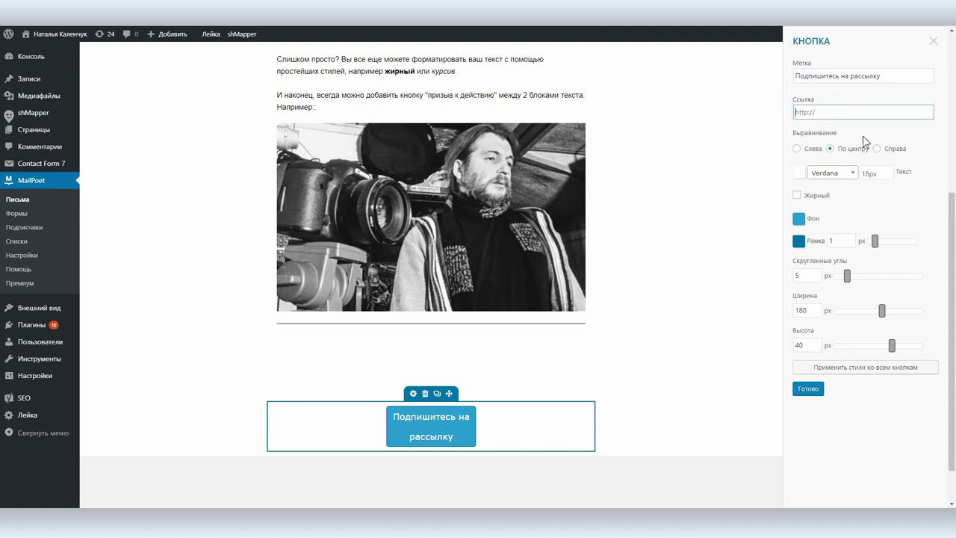
{"action": "left_click_drag", "start_coordinate": [882, 313], "coordinate": [926, 318]}
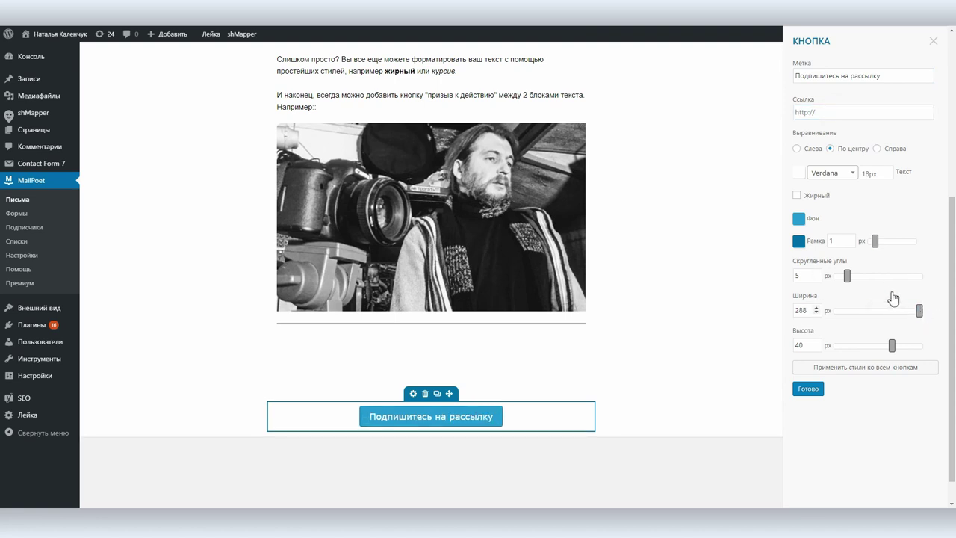
{"action": "left_click", "coordinate": [821, 116]}
{"action": "left_click", "coordinate": [808, 389]}
{"action": "scroll", "coordinate": [706, 369], "scroll_direction": "up", "scroll_amount": 5}
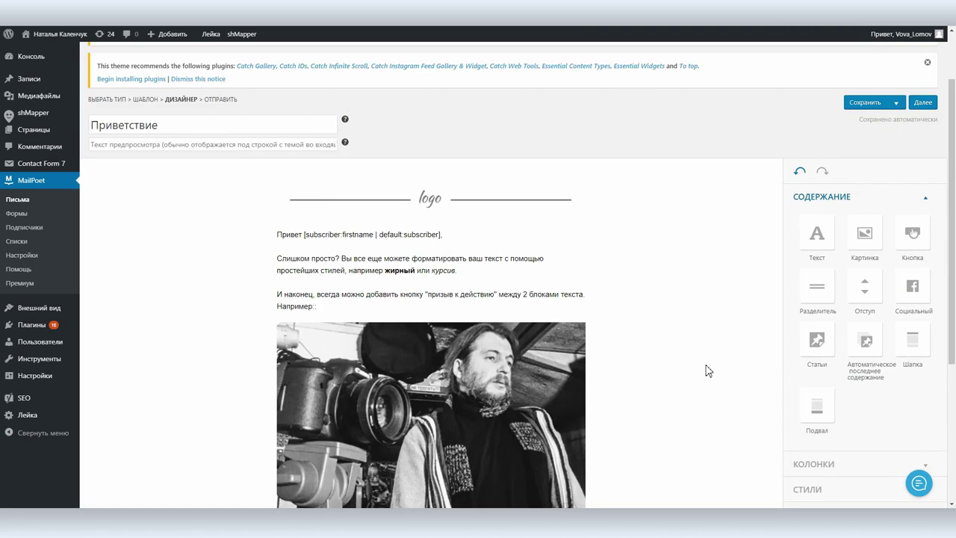
Replace the header logo placeholder with the black "S." image from the media library
{"action": "scroll", "coordinate": [383, 103], "scroll_direction": "down", "scroll_amount": 2}
{"action": "left_click", "coordinate": [413, 73]}
{"action": "left_click", "coordinate": [832, 154]}
{"action": "left_click", "coordinate": [815, 219]}
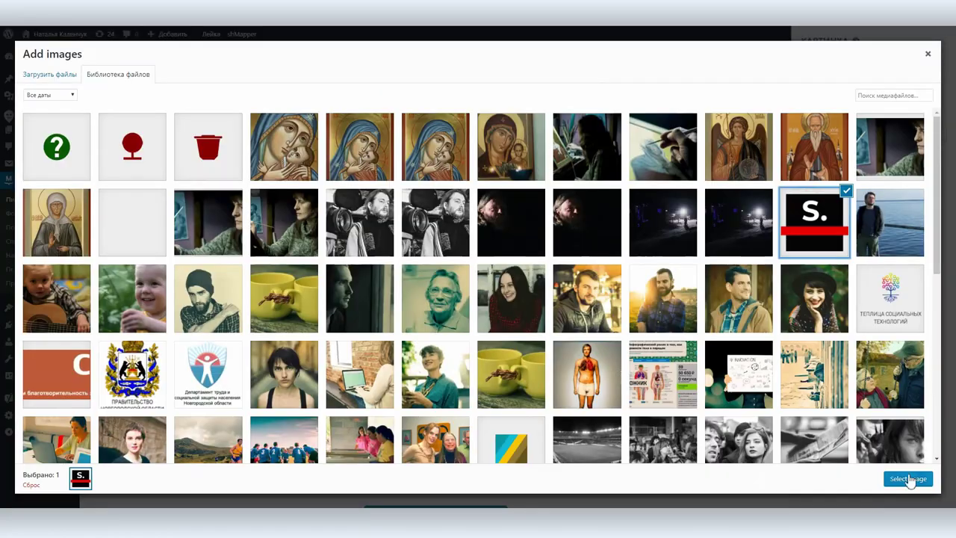
{"action": "left_click", "coordinate": [908, 479]}
Preview the newsletter in the browser, then close the preview and continue to sending
{"action": "scroll", "coordinate": [690, 311], "scroll_direction": "down", "scroll_amount": 5}
{"action": "left_click", "coordinate": [799, 346]}
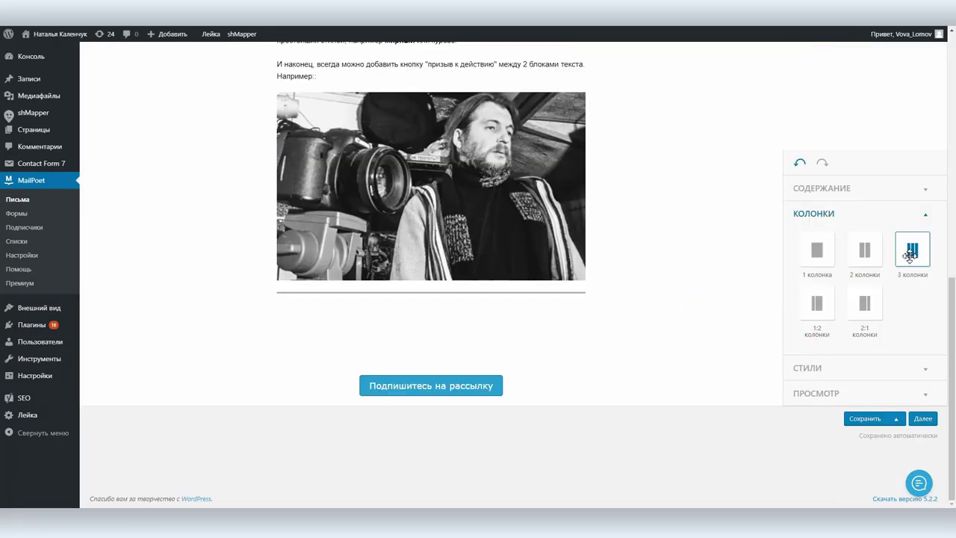
{"action": "left_click", "coordinate": [805, 398]}
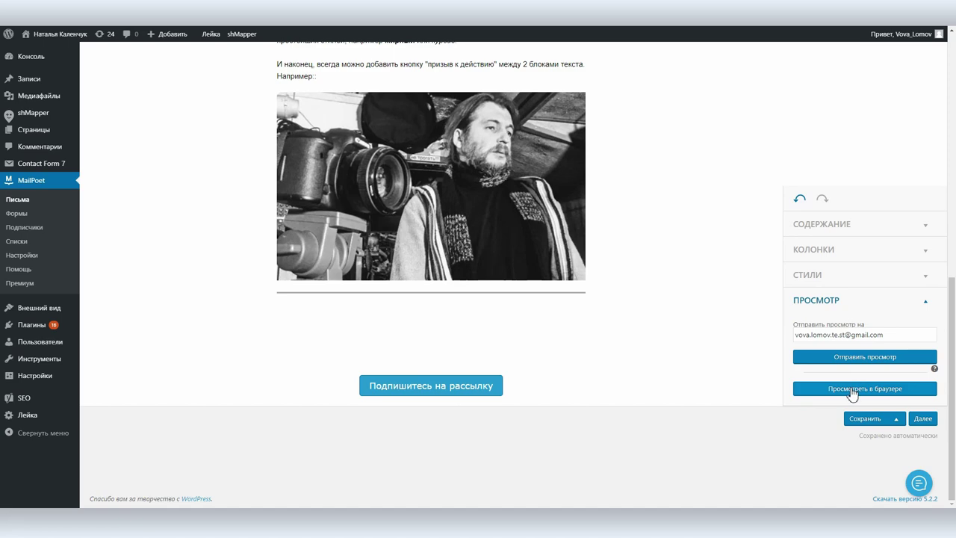
{"action": "left_click", "coordinate": [851, 388]}
{"action": "scroll", "coordinate": [712, 305], "scroll_direction": "down", "scroll_amount": 5}
{"action": "scroll", "coordinate": [715, 306], "scroll_direction": "up", "scroll_amount": 5}
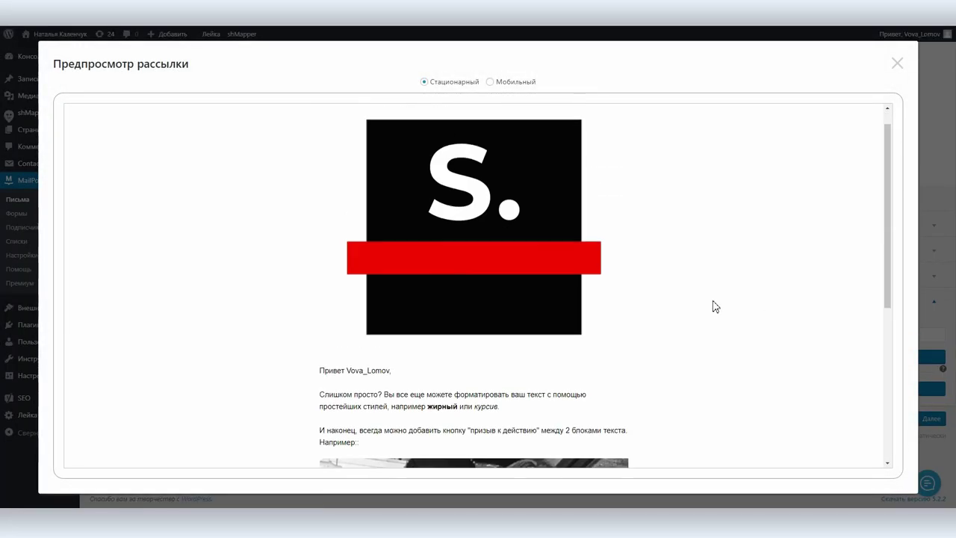
{"action": "left_click", "coordinate": [898, 65]}
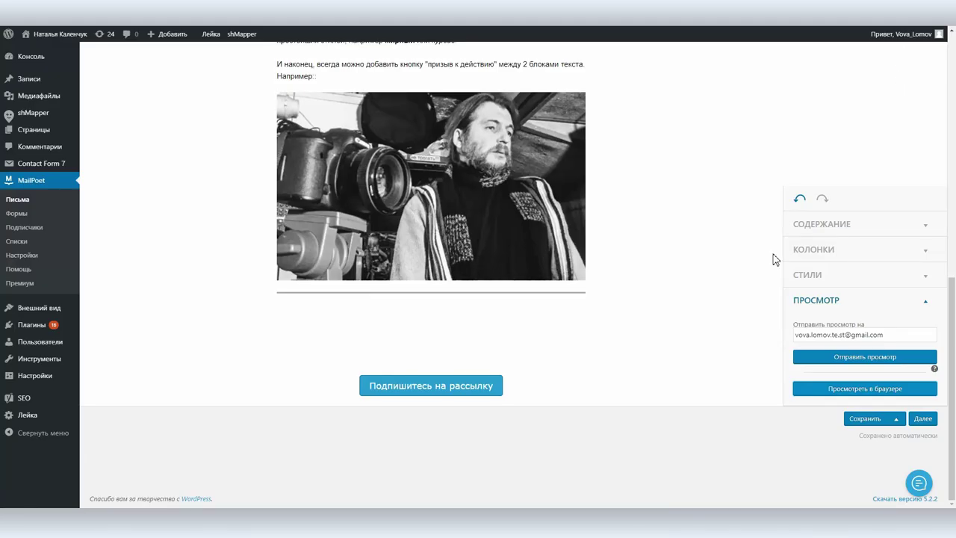
{"action": "left_click", "coordinate": [921, 420]}
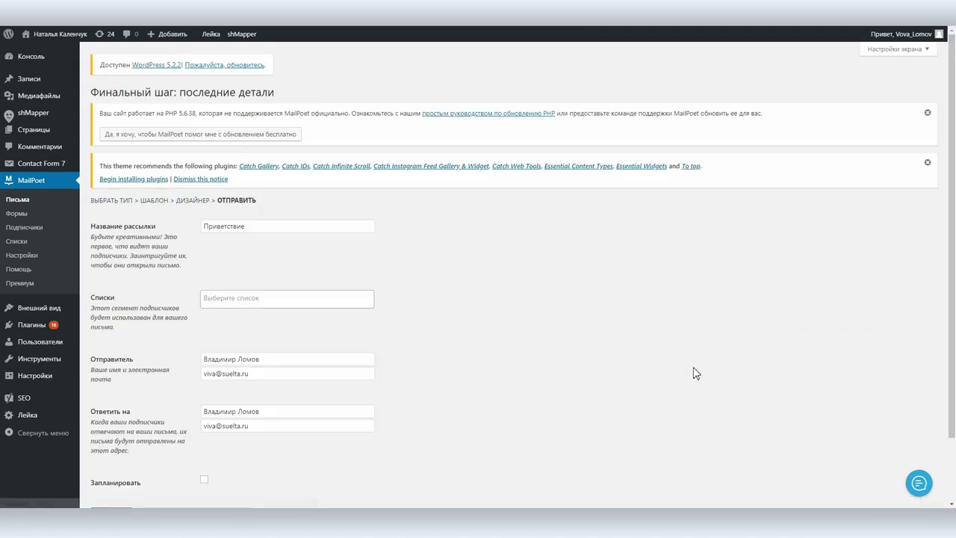
Name the newsletter 'Добрый день!' and address it to the Подписавшиеся на регулярные пожертвования list
{"action": "double_click", "coordinate": [268, 224]}
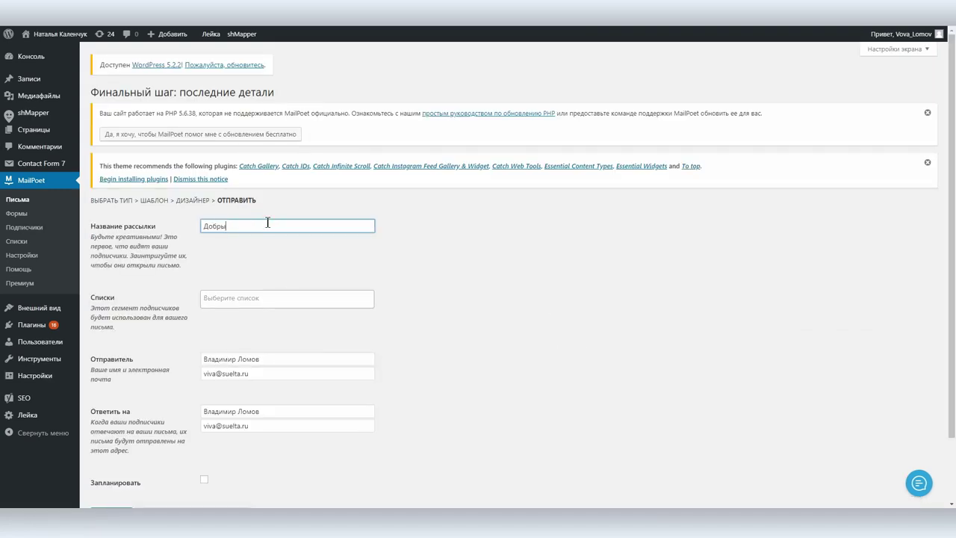
{"action": "type", "text": "Добрый день!"}
{"action": "left_click", "coordinate": [307, 292]}
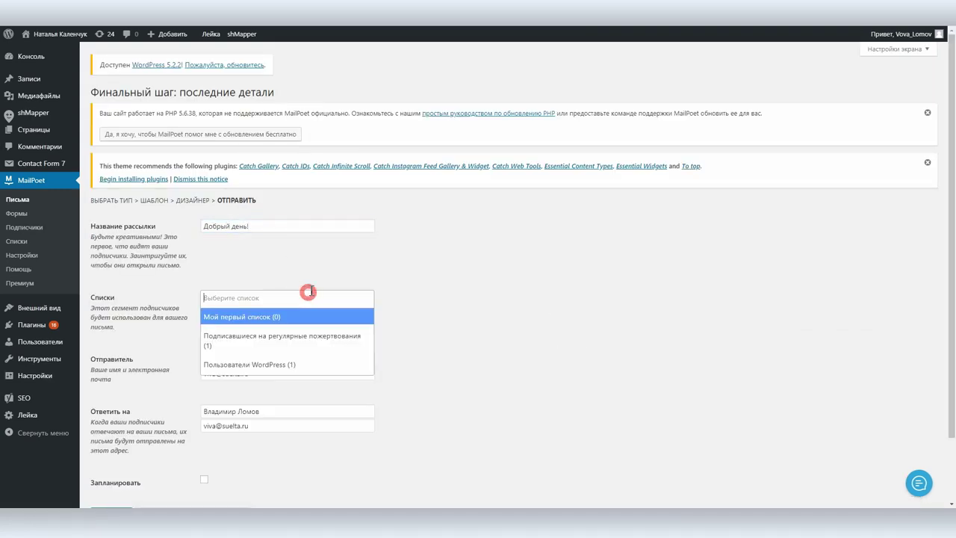
{"action": "left_click", "coordinate": [264, 337]}
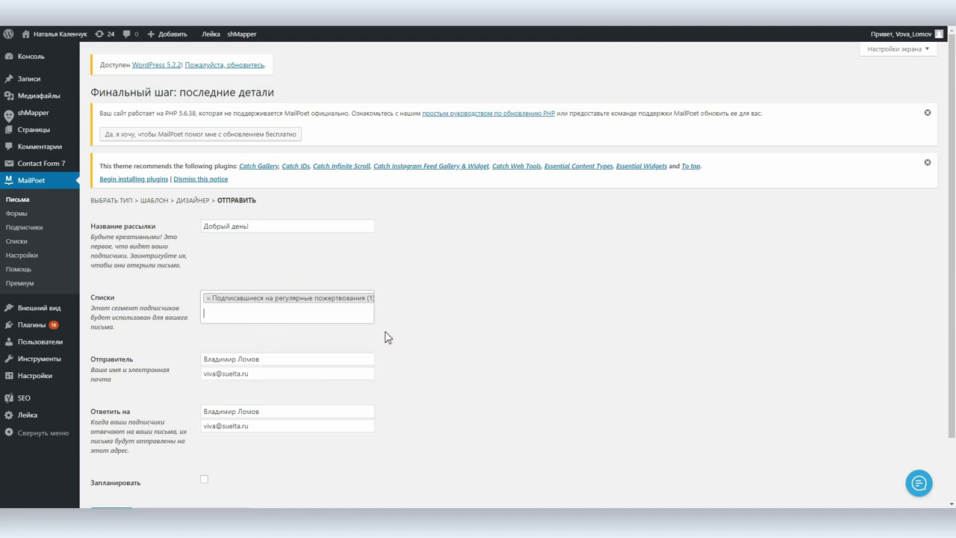
{"action": "scroll", "coordinate": [448, 317], "scroll_direction": "down", "scroll_amount": 2}
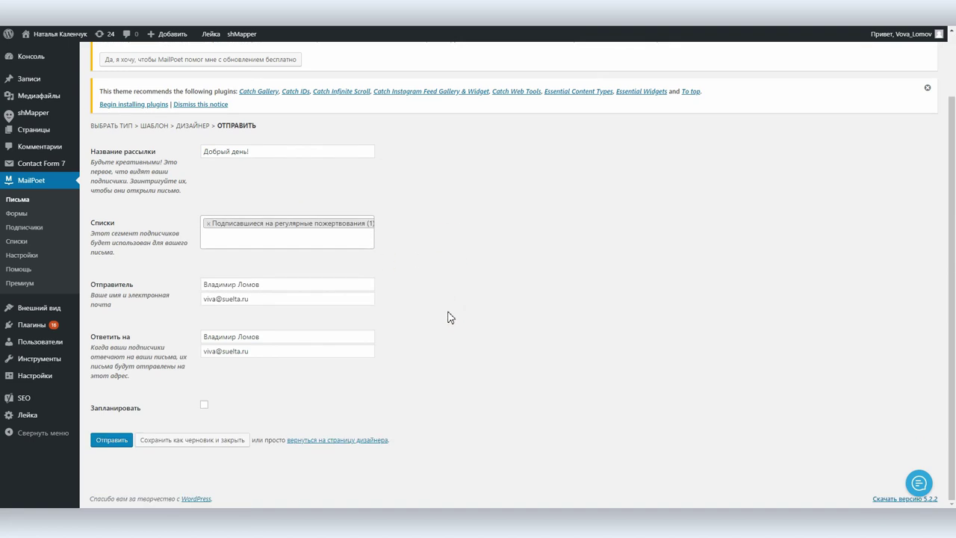
Replace the reply-to address with a suggested address and retype the sender address
{"action": "triple_click", "coordinate": [261, 349]}
{"action": "type", "text": "пвуе"}
{"action": "key", "text": "Down"}
{"action": "key", "text": "Return"}
{"action": "left_click", "coordinate": [254, 298]}
{"action": "triple_click", "coordinate": [209, 300]}
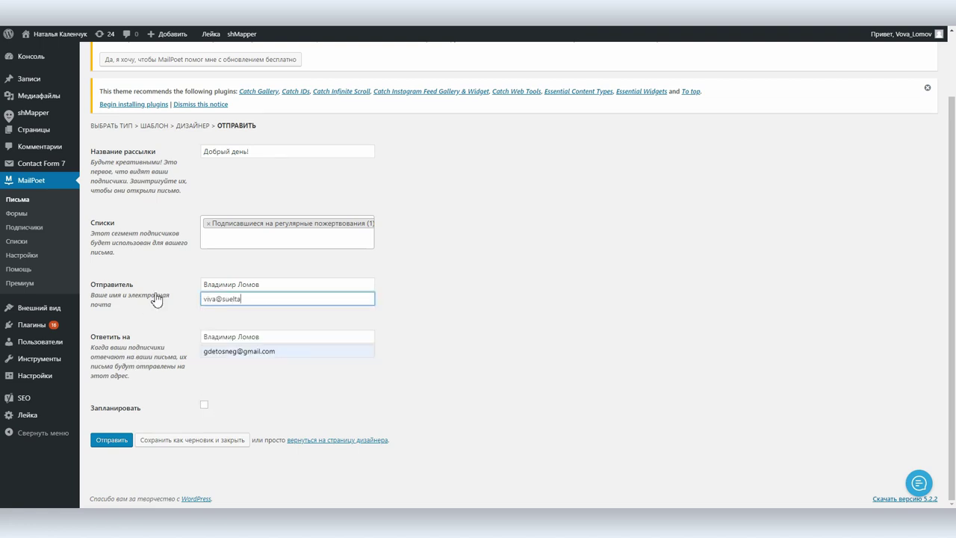
Leave scheduling off and send the newsletter immediately
{"action": "left_click", "coordinate": [204, 405]}
{"action": "left_click", "coordinate": [348, 409]}
{"action": "left_click", "coordinate": [348, 409]}
{"action": "left_click", "coordinate": [204, 408]}
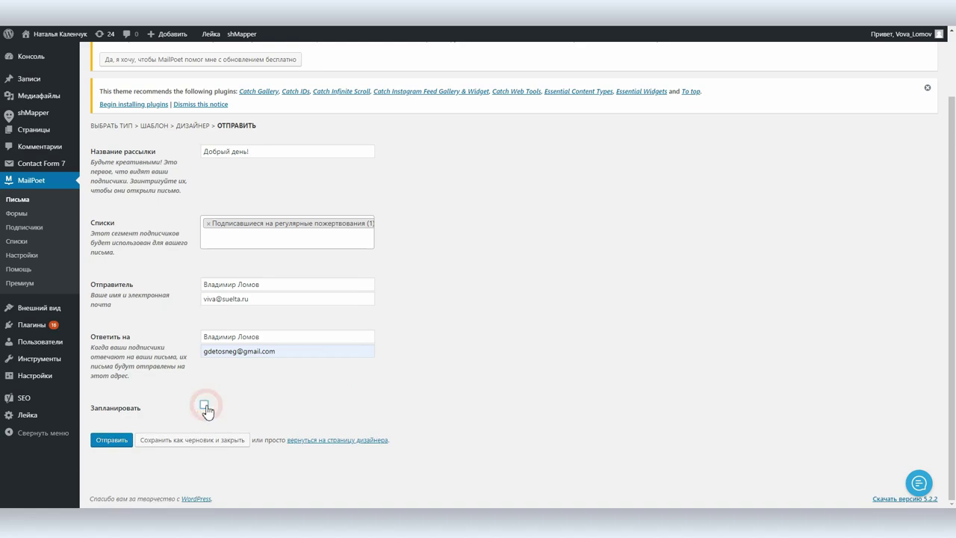
{"action": "left_click", "coordinate": [112, 441]}
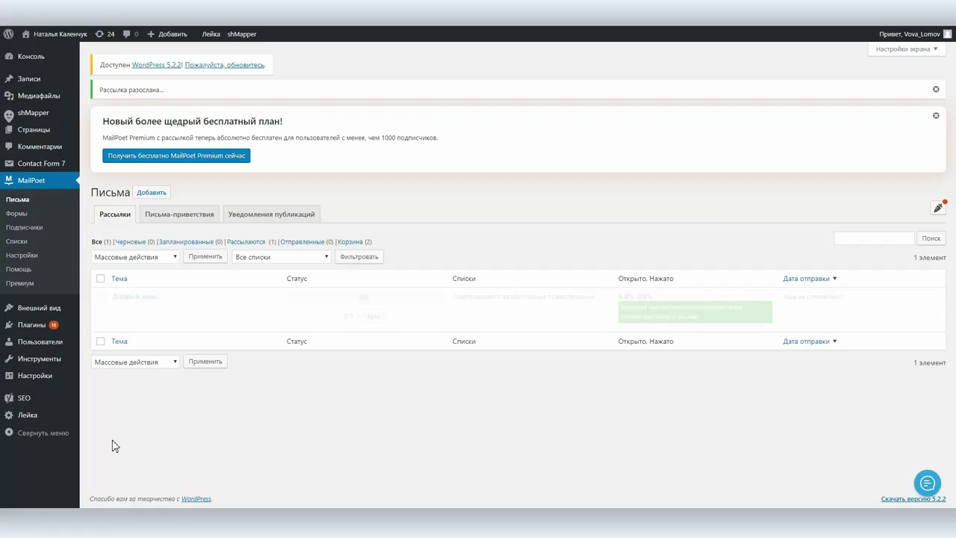